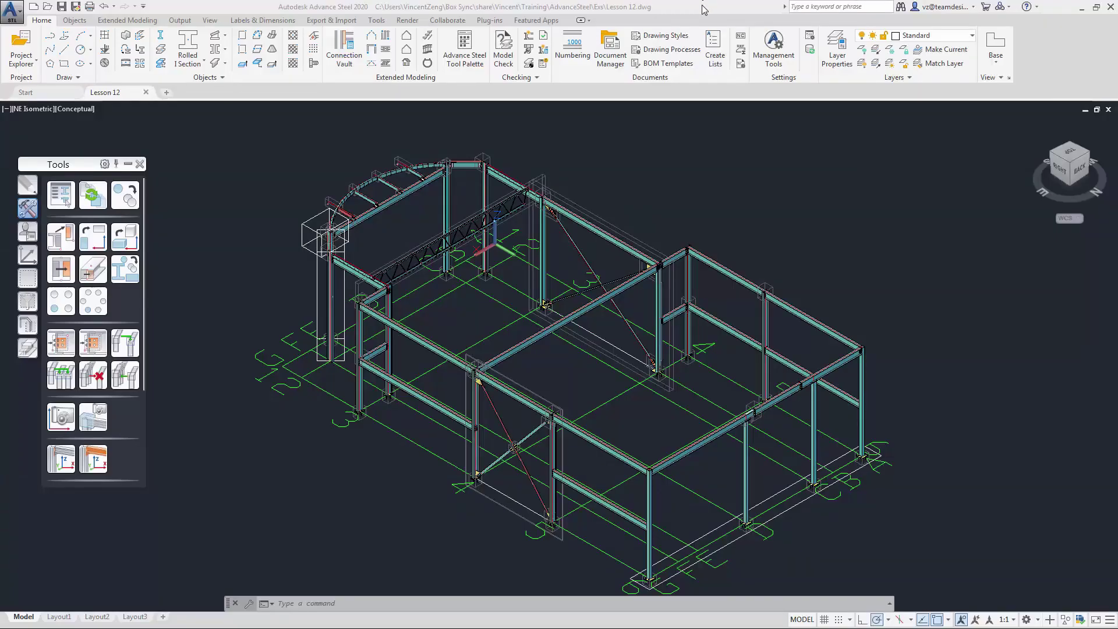
# Browse the Cameras and Cold Rolled drawing process categories, ending on the Parts category
pyautogui.click(699, 50)
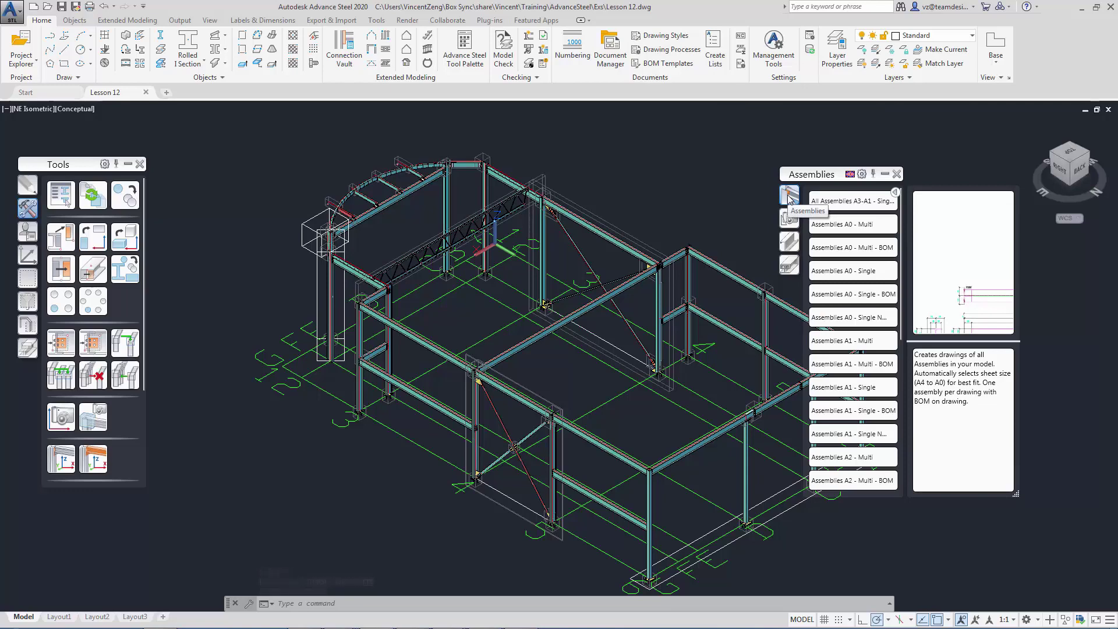
pyautogui.click(790, 224)
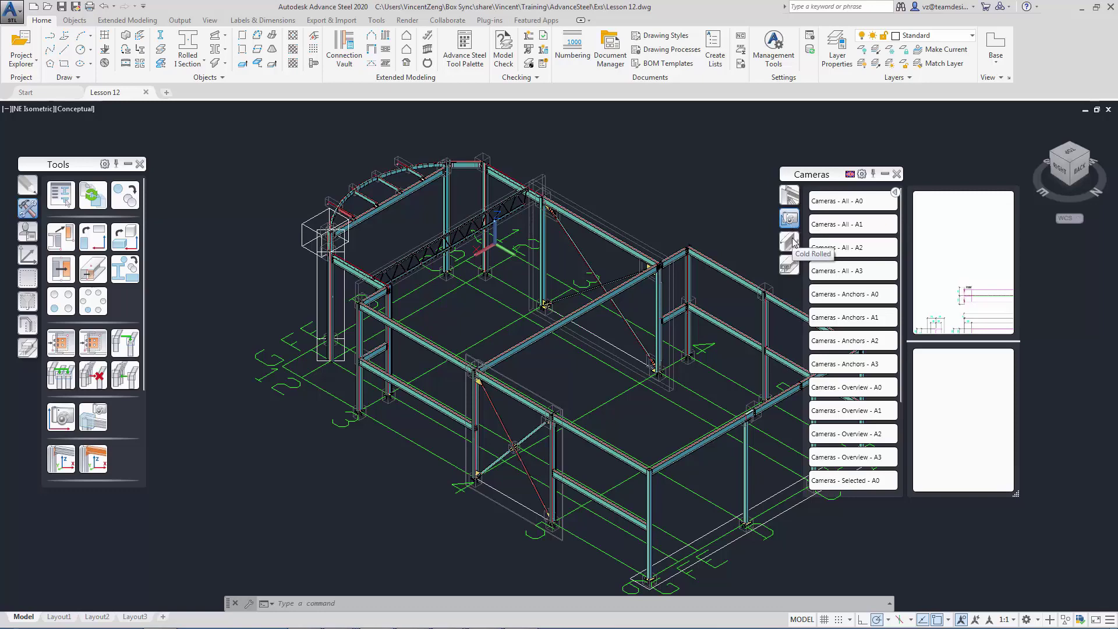
pyautogui.click(792, 242)
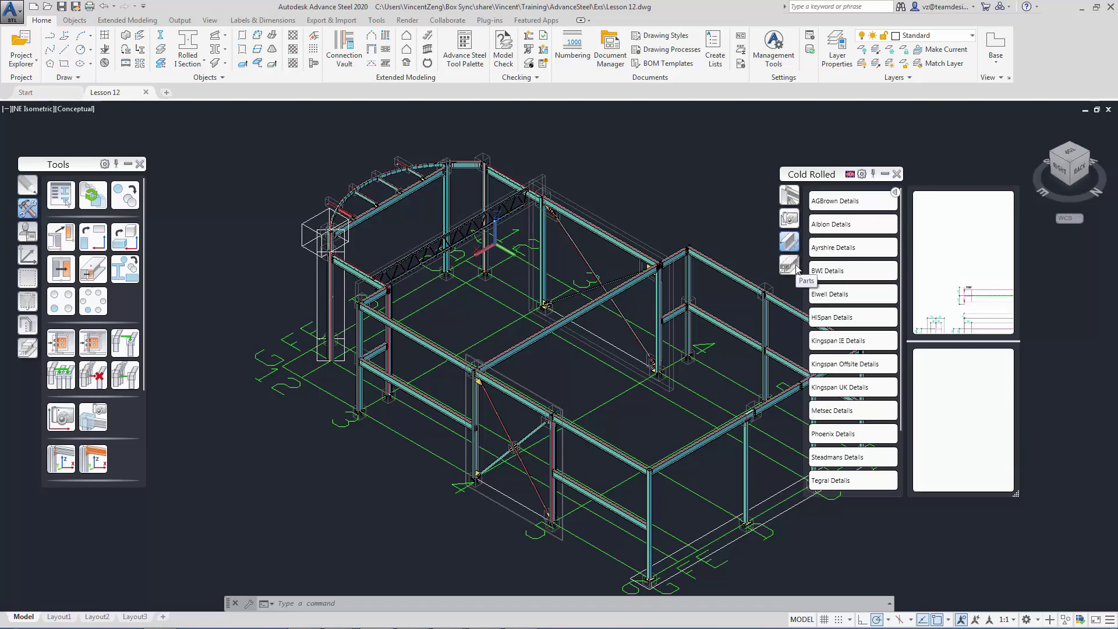
pyautogui.click(790, 267)
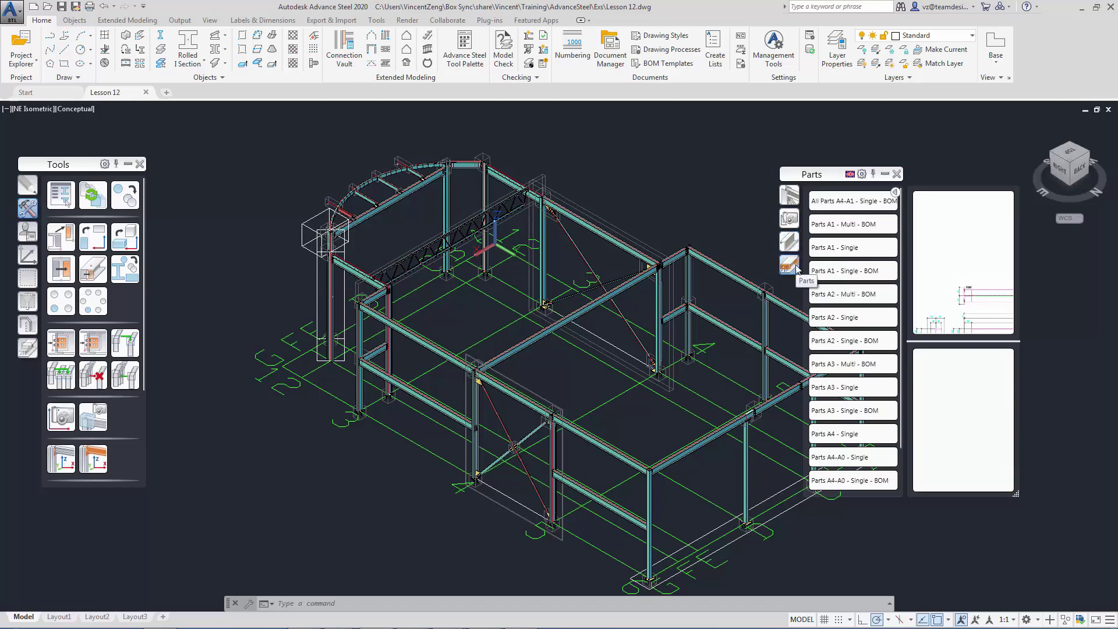
# Start the Parts A1 - Multi - BOM process with selection set to All Sp
pyautogui.click(848, 224)
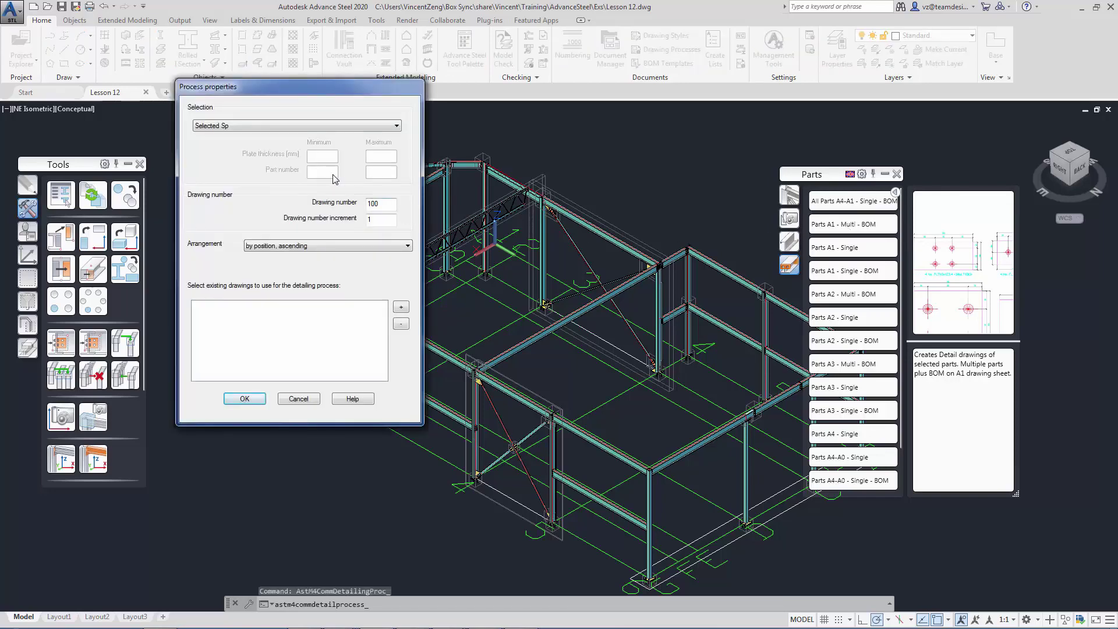
pyautogui.click(274, 128)
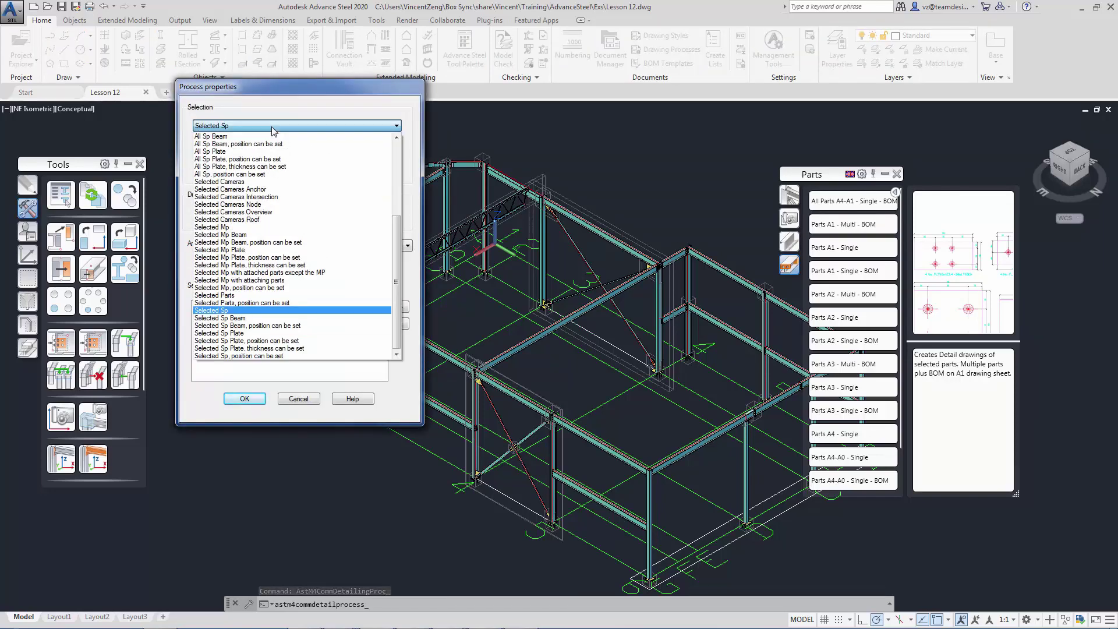
pyautogui.scroll(4, 280, 180)
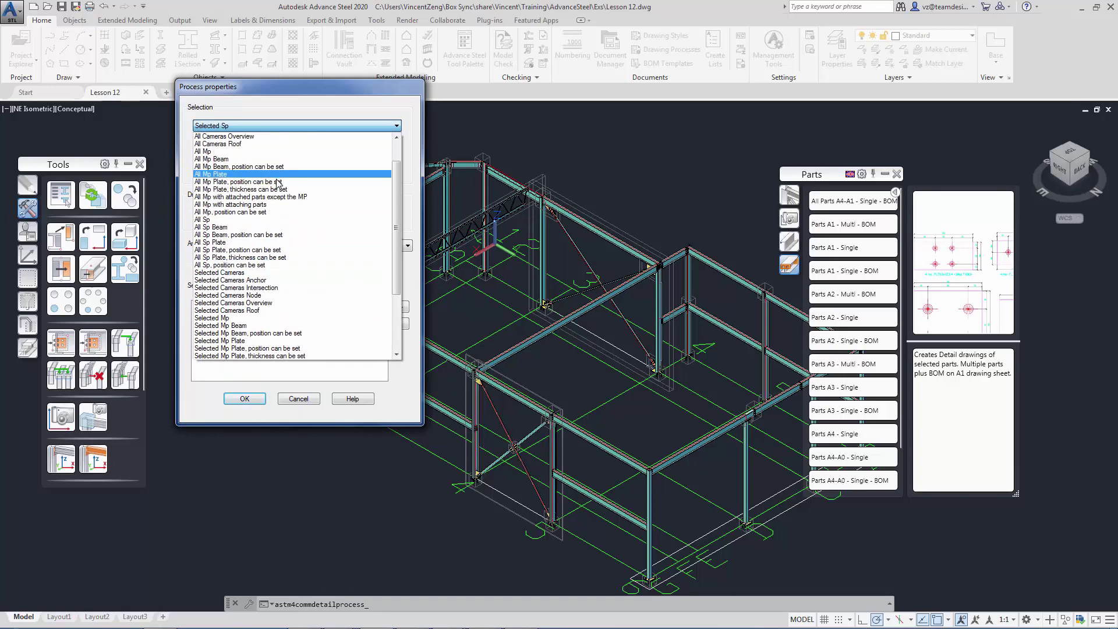
pyautogui.click(261, 219)
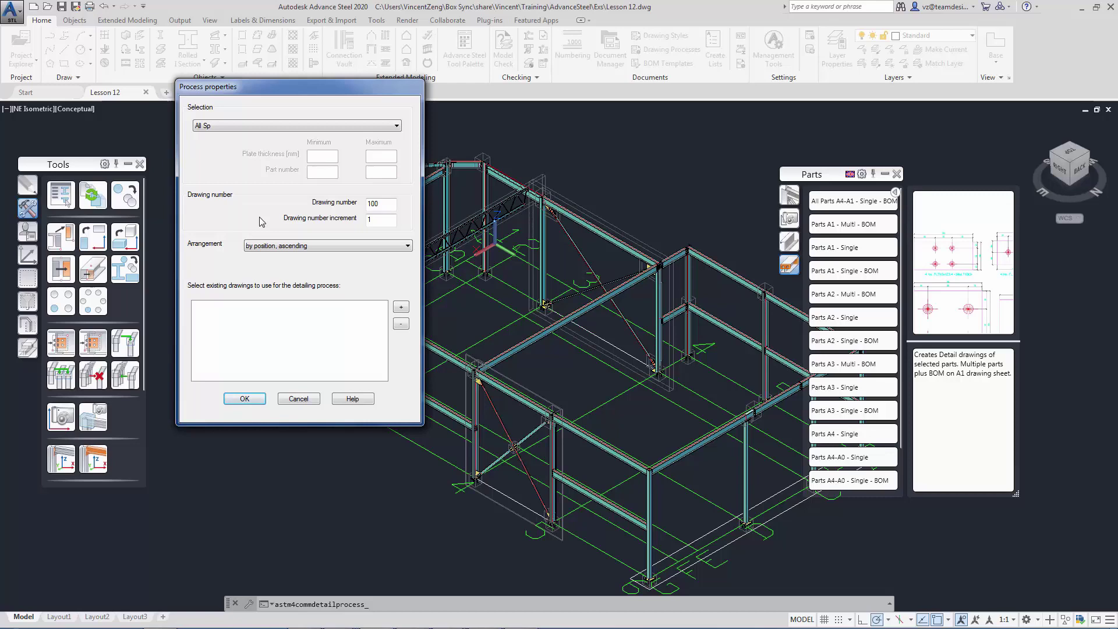
# Run the Parts A1 - Multi - BOM process to create the detail drawings
pyautogui.click(242, 400)
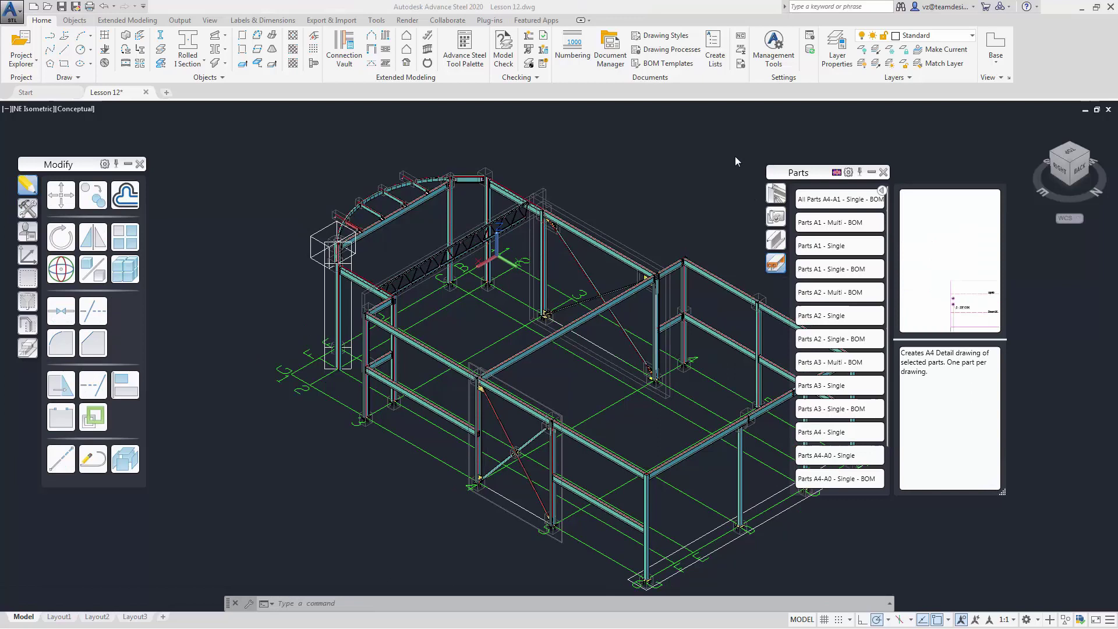
# Open [MS] - 113 (A1).dwg from the Document Manager's Details > Up to date list
pyautogui.click(619, 61)
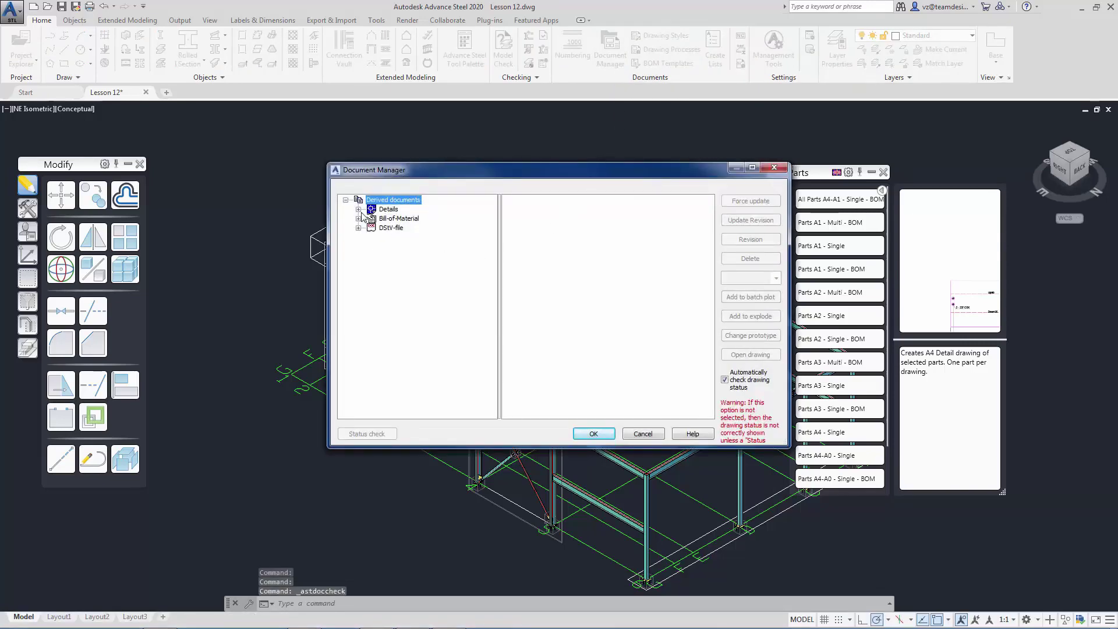
pyautogui.click(359, 210)
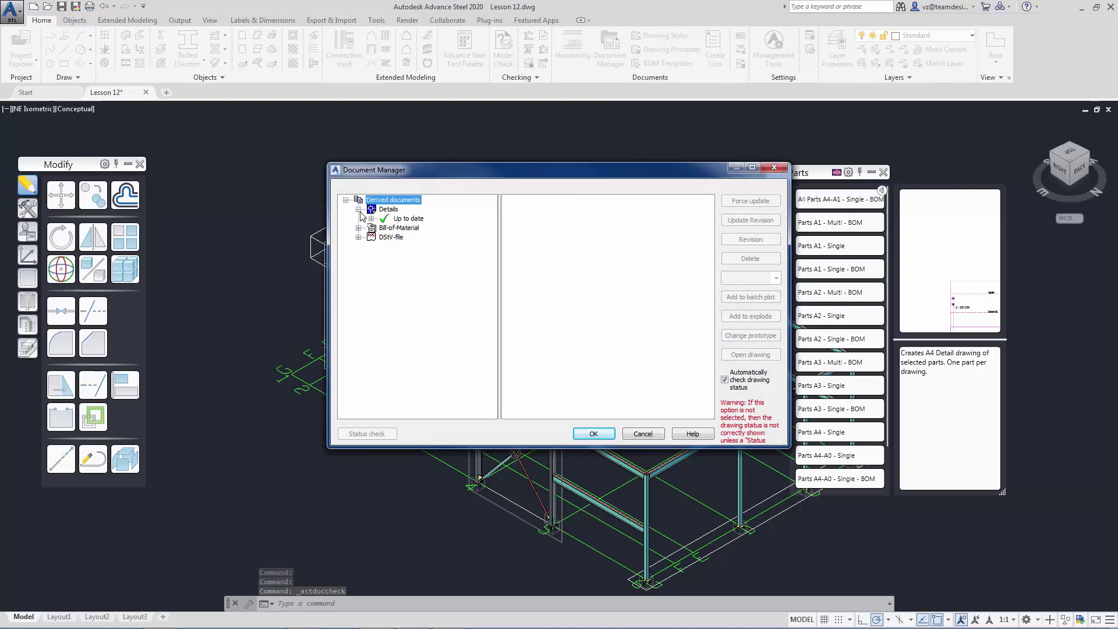
pyautogui.click(371, 218)
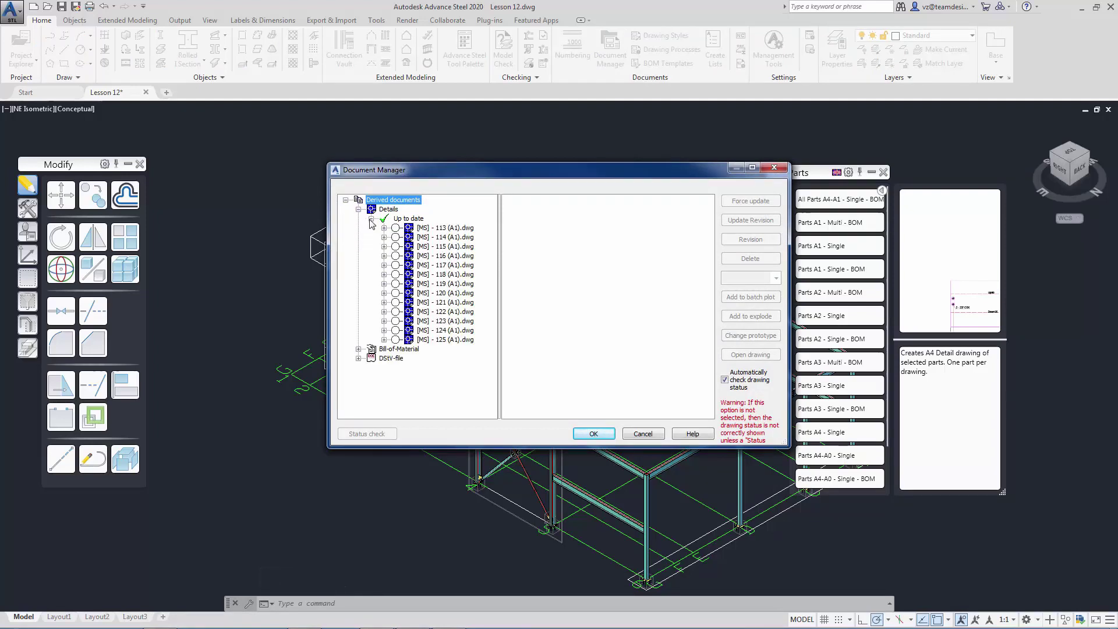
pyautogui.click(439, 228)
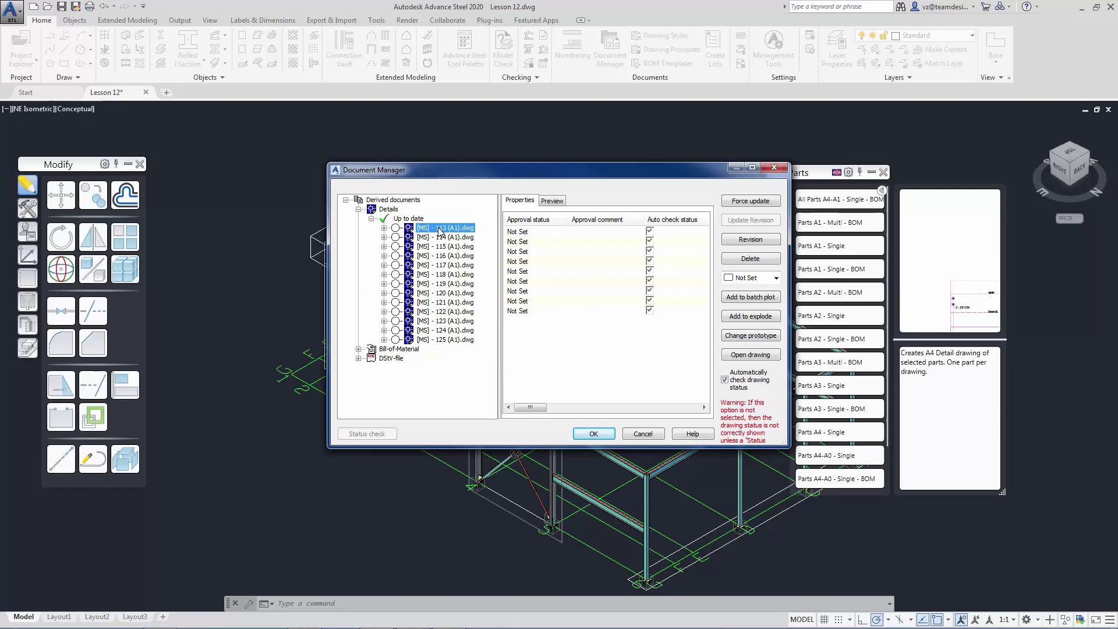
pyautogui.doubleClick(439, 228)
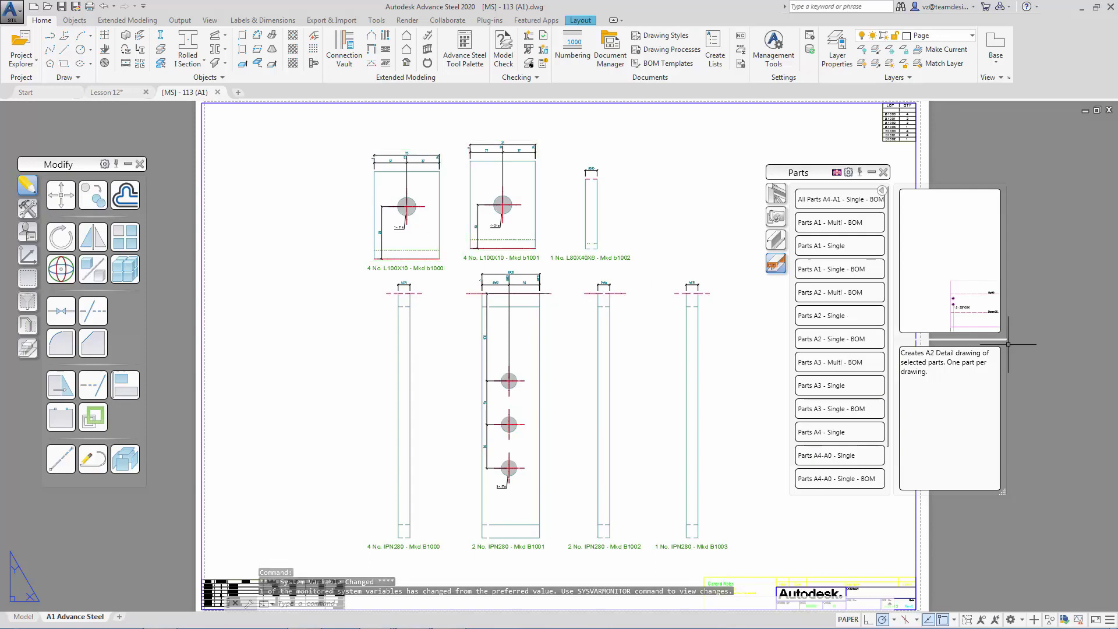
# Set the IPN280 Mkd B1003 detail's scale to 1:20 in its Advance Properties
pyautogui.click(718, 533)
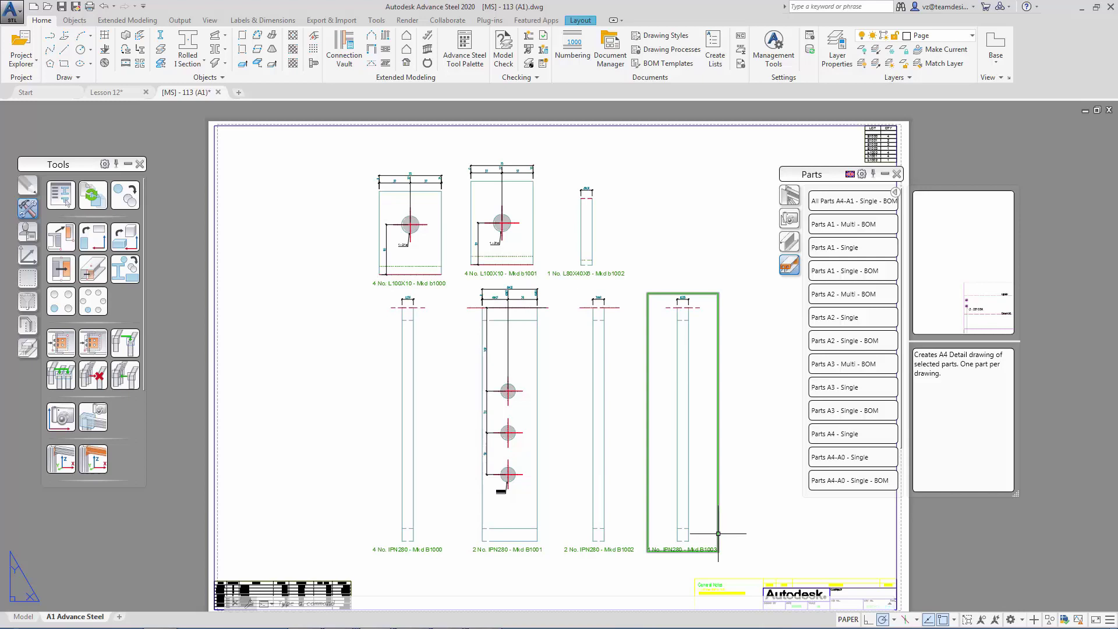
pyautogui.rightClick(718, 533)
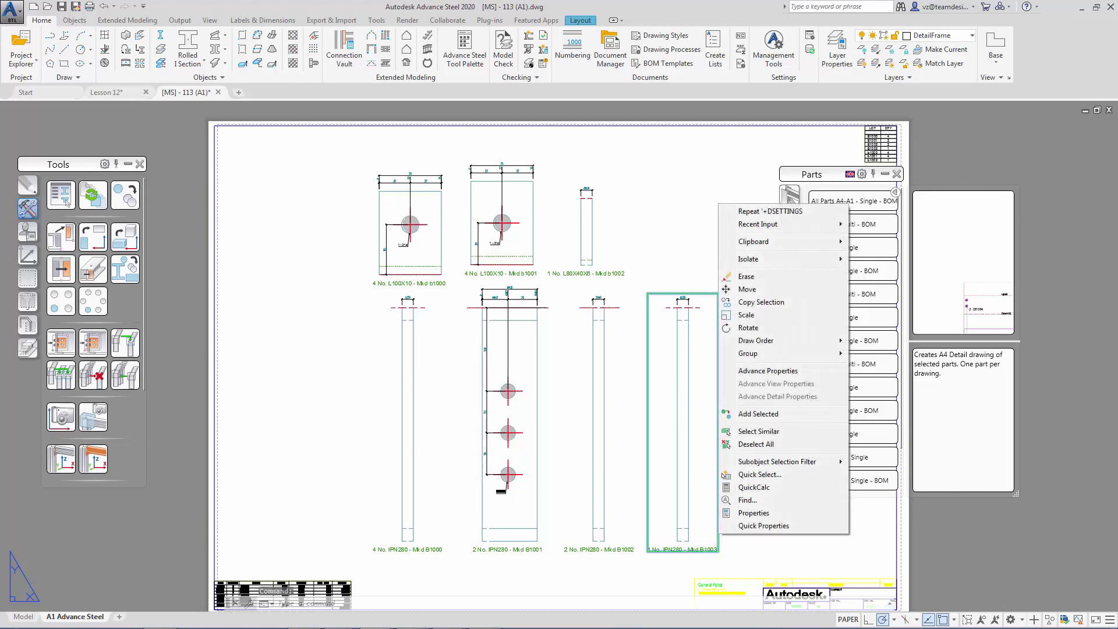
pyautogui.click(764, 372)
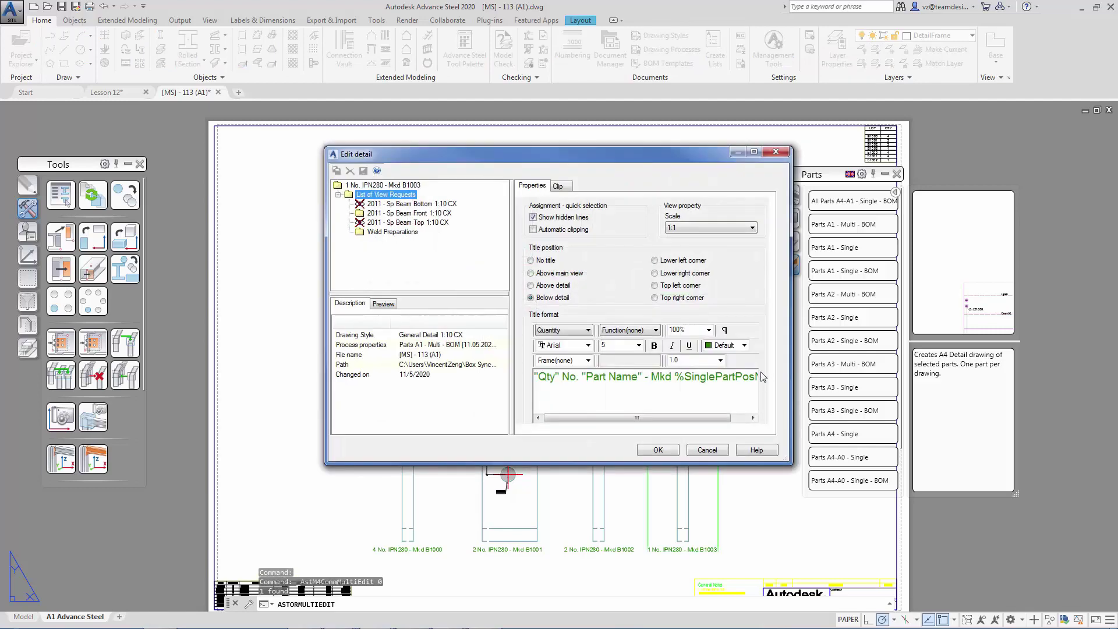
pyautogui.click(694, 230)
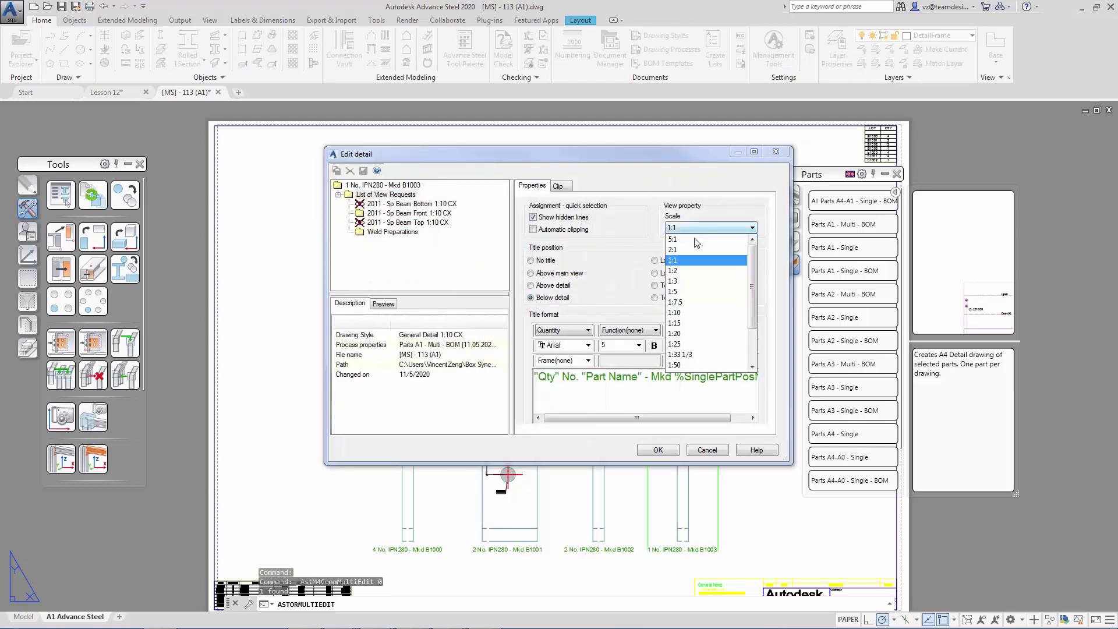
pyautogui.click(705, 334)
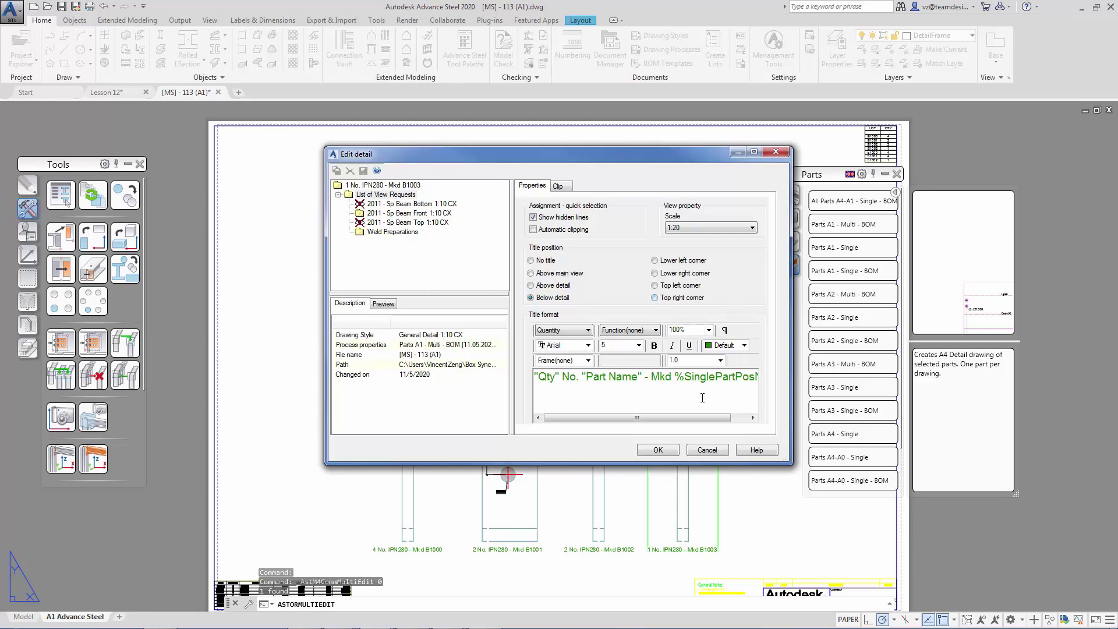
pyautogui.click(658, 450)
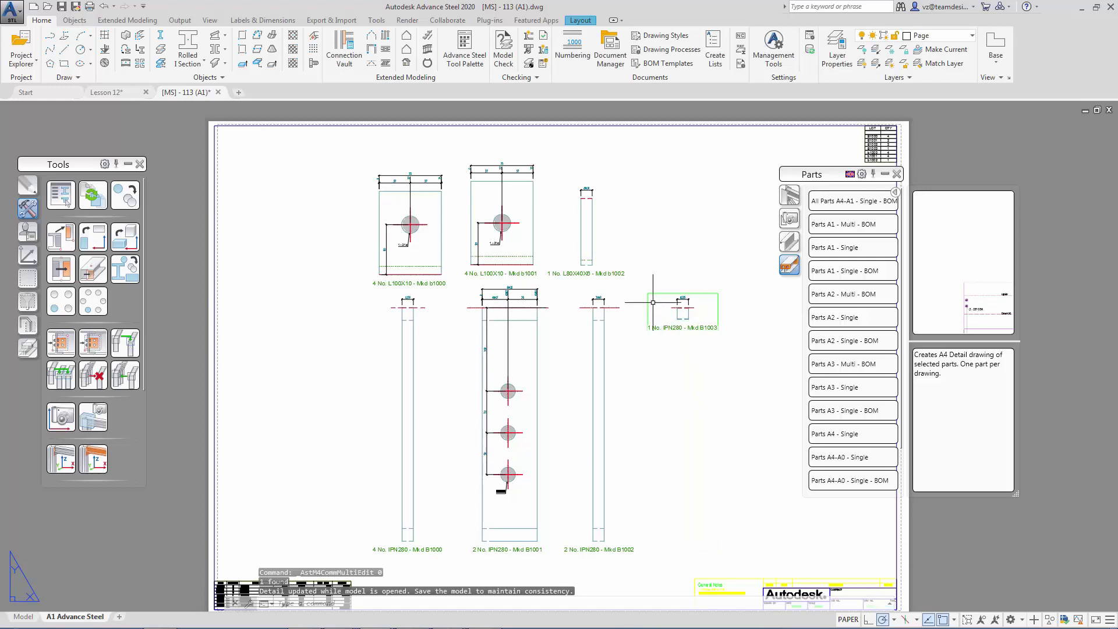
# Center the view on the B1003 section and save the drawing
pyautogui.scroll(6, 656, 387)
pyautogui.moveTo(684, 415)
pyautogui.mouseDown(button='middle')
pyautogui.moveTo(611, 574)
pyautogui.moveTo(701, 571)
pyautogui.mouseUp(button='middle')
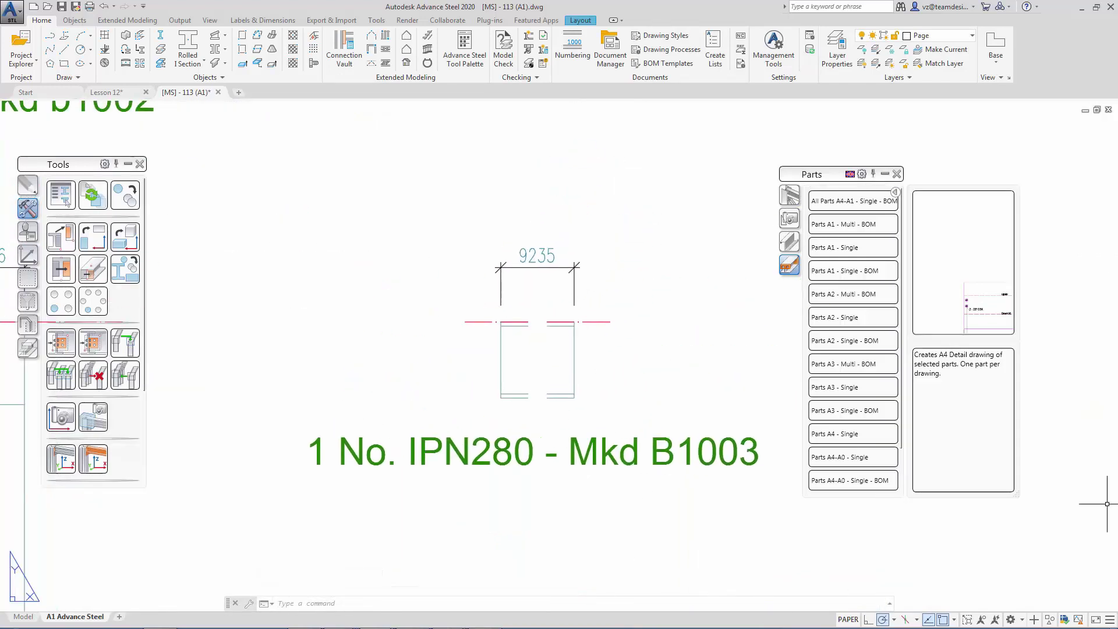
pyautogui.hotkey('ctrl', 's')
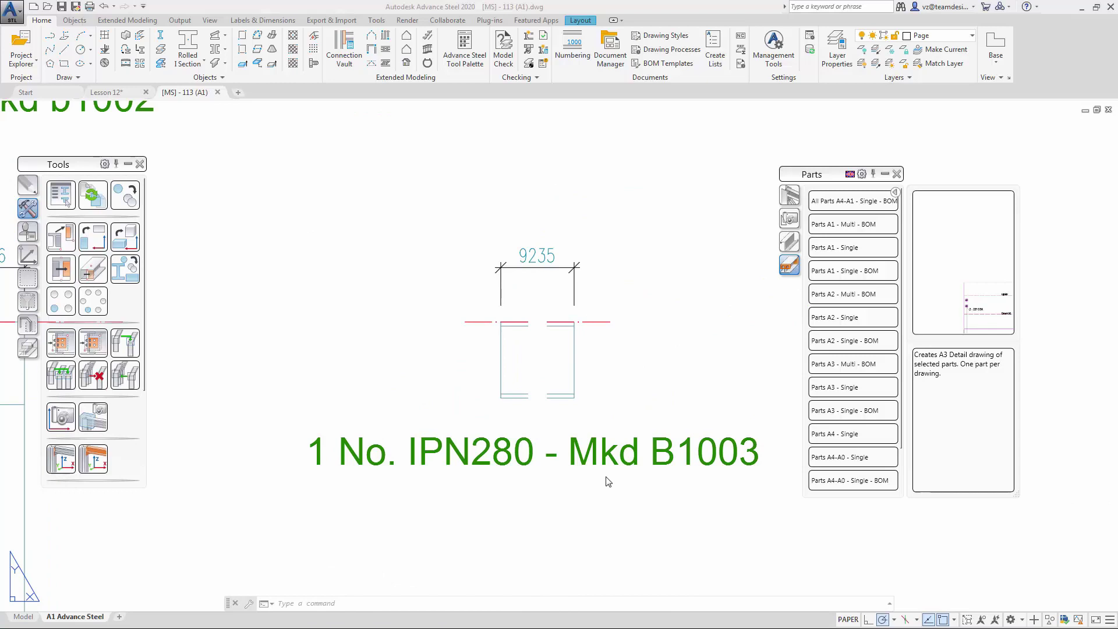
# Label the IPN280 beam section 'B8 - IPN280' with a leader, text placed to its right
pyautogui.click(280, 24)
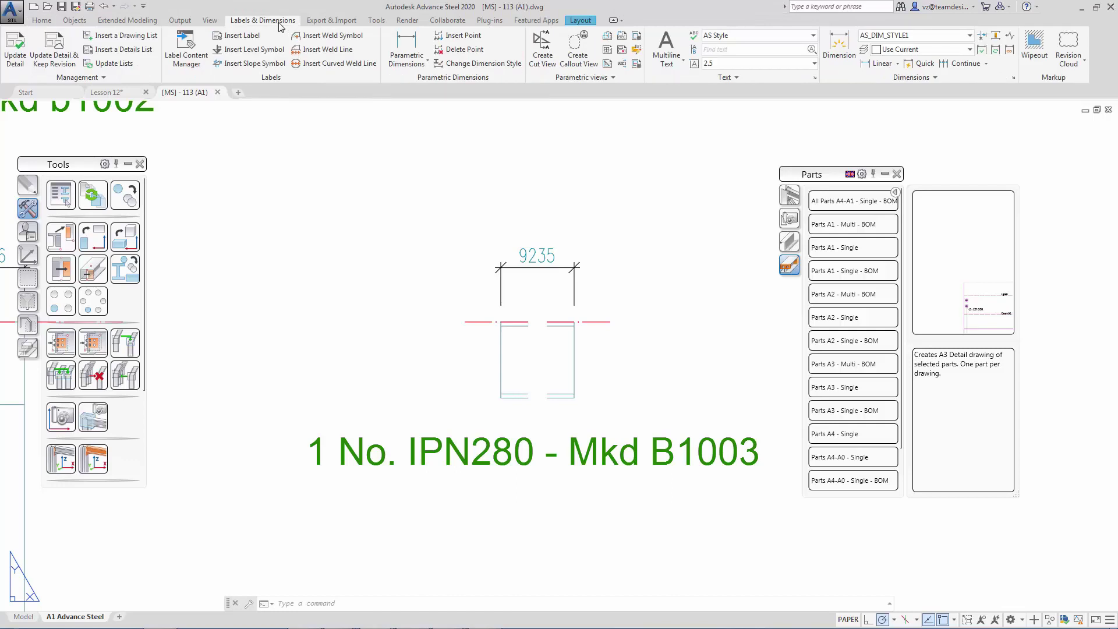
pyautogui.click(250, 38)
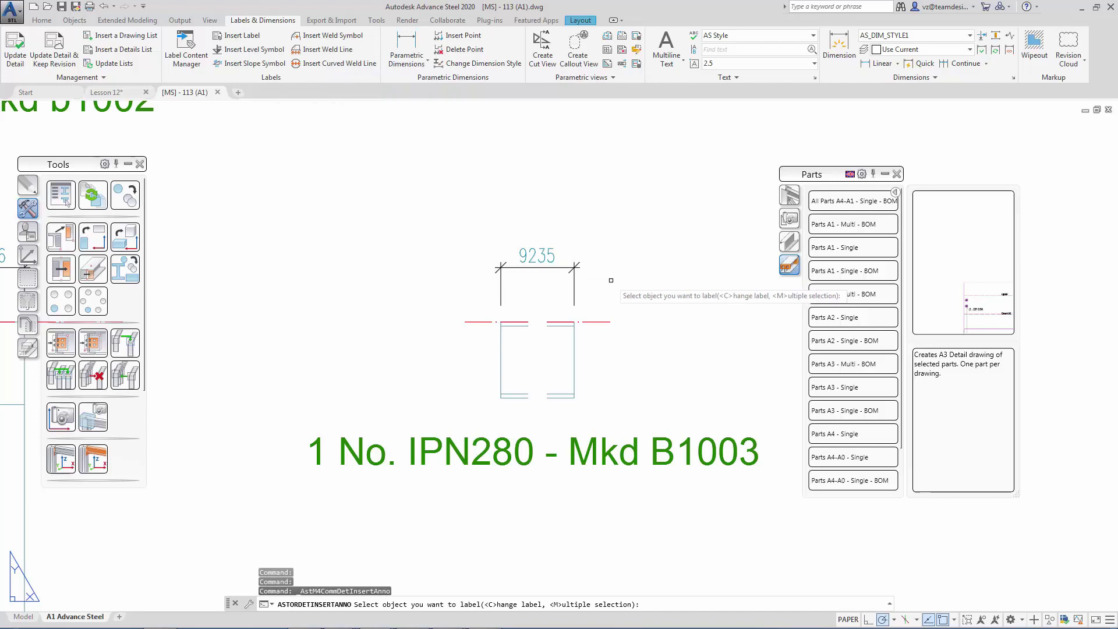
pyautogui.click(574, 348)
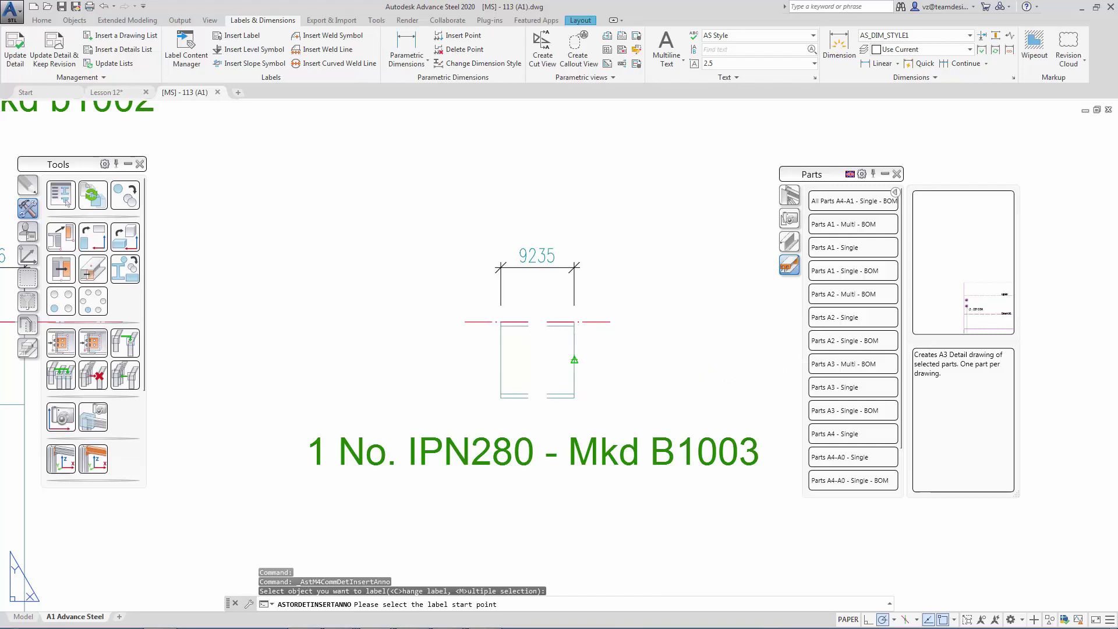
pyautogui.click(574, 360)
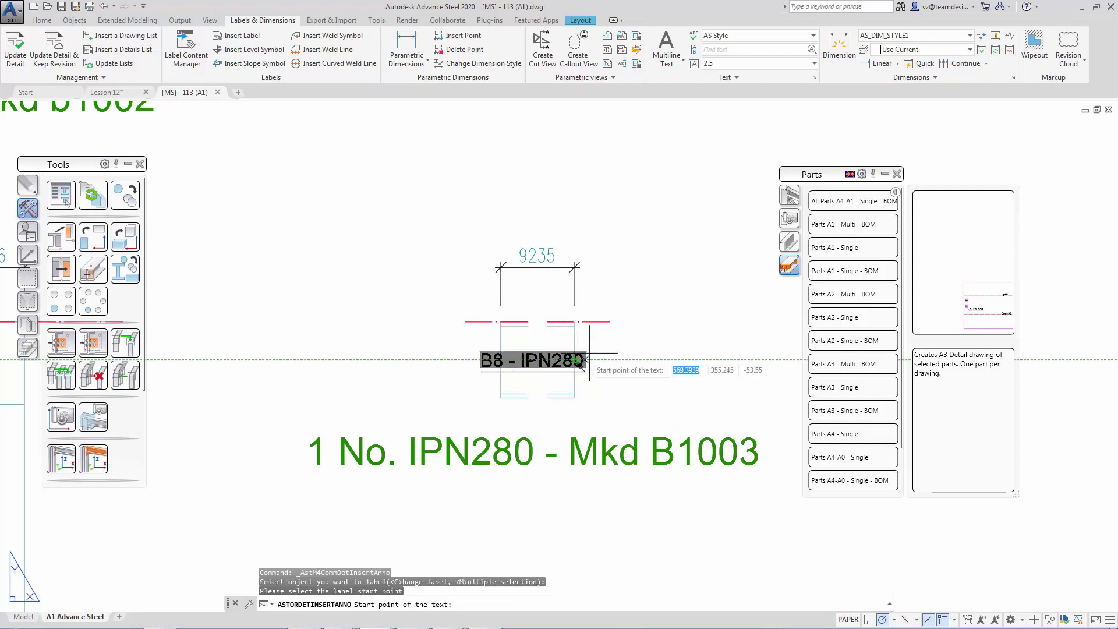
pyautogui.click(724, 320)
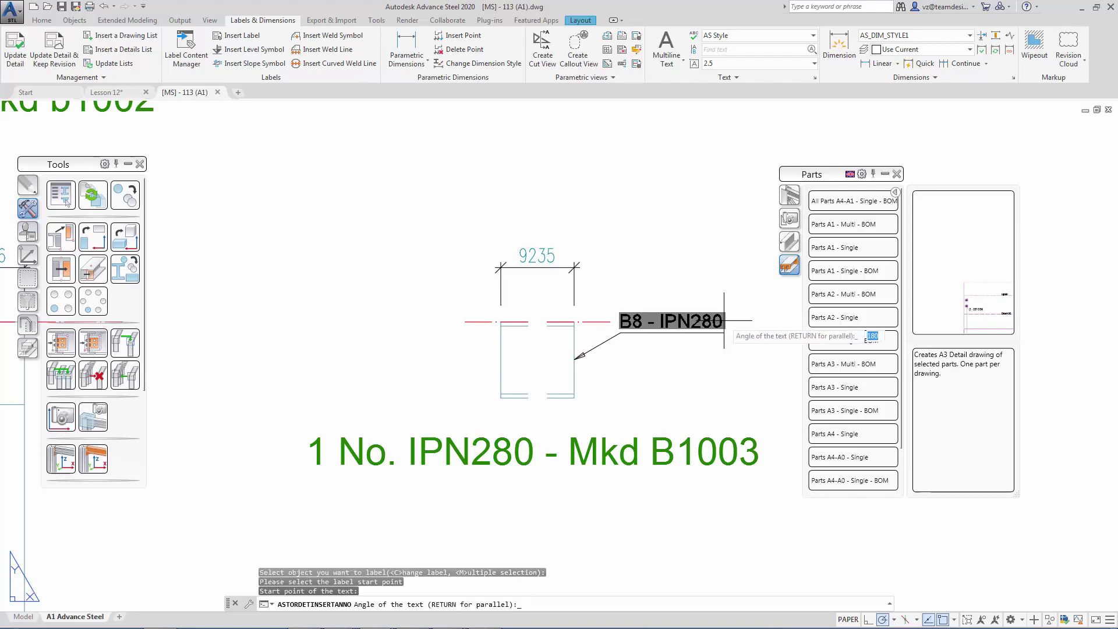
pyautogui.press('Return')
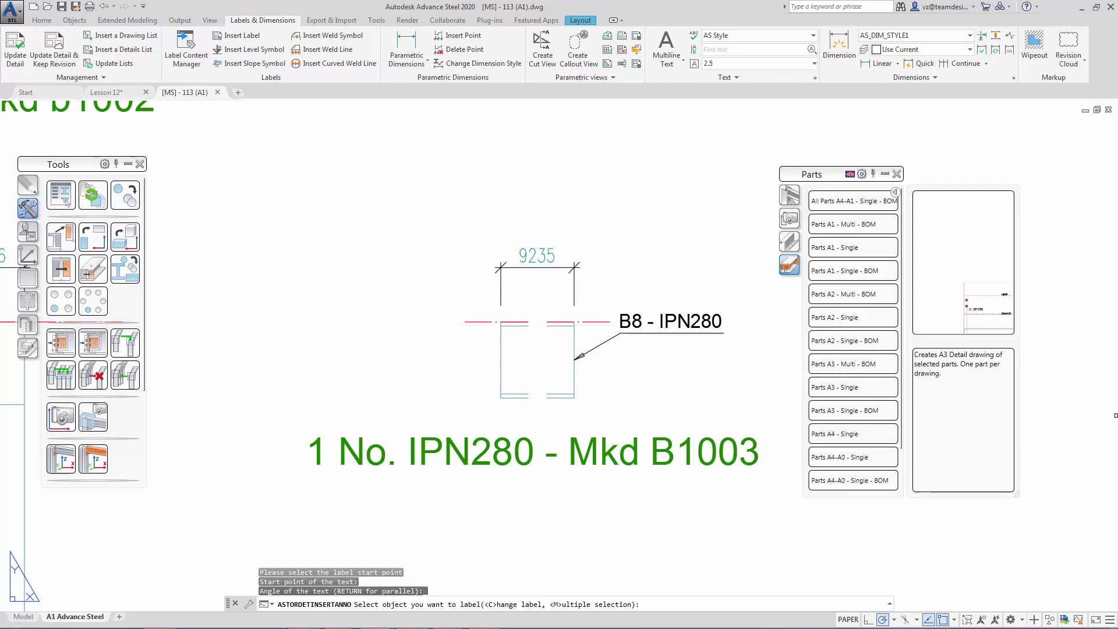
pyautogui.press('Return')
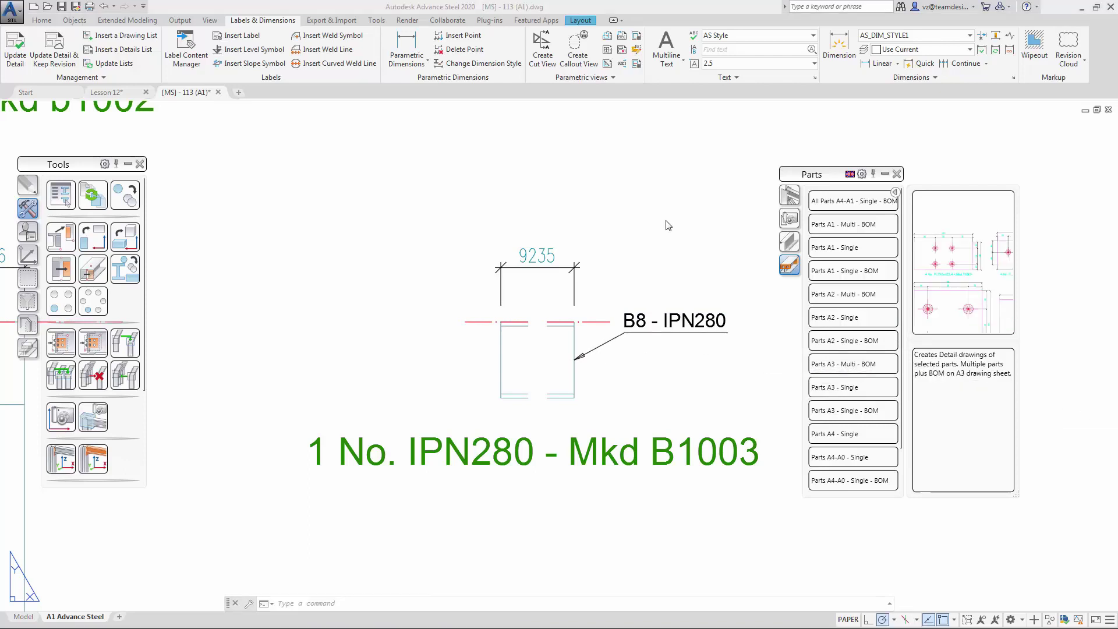
# Add a linear parametric dimension of 280 between the flanges, placed left of the section
pyautogui.click(406, 65)
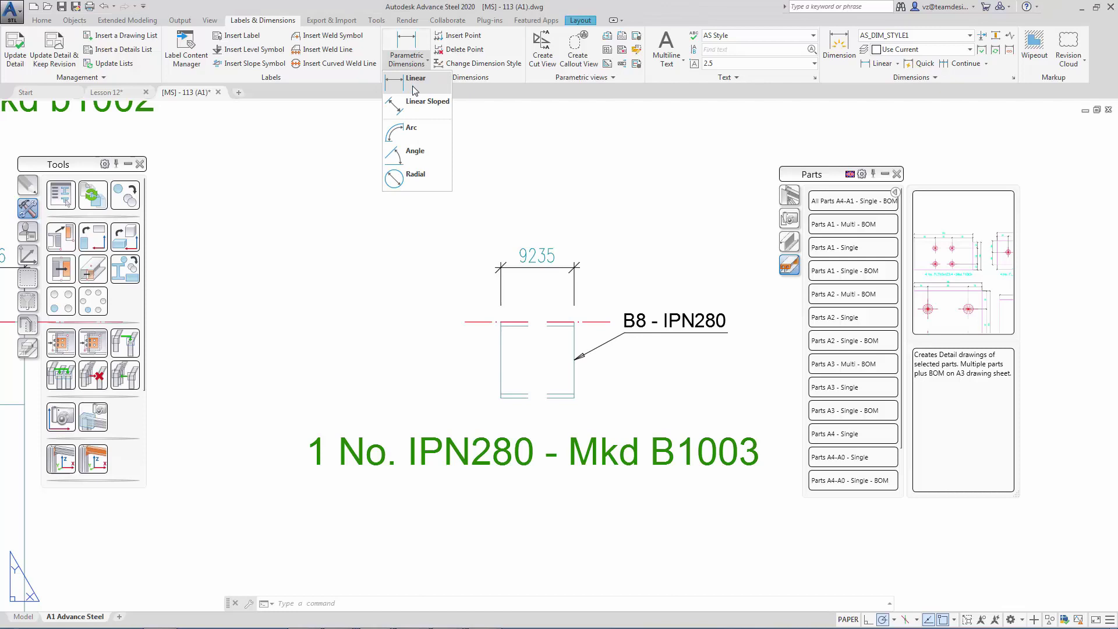
pyautogui.click(415, 87)
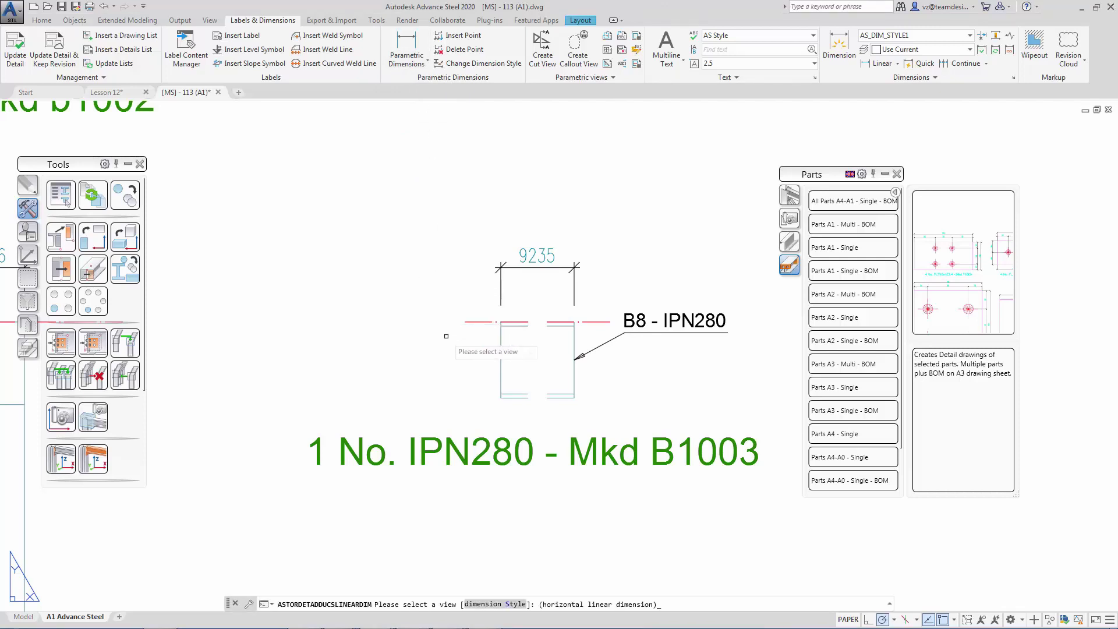
pyautogui.click(500, 349)
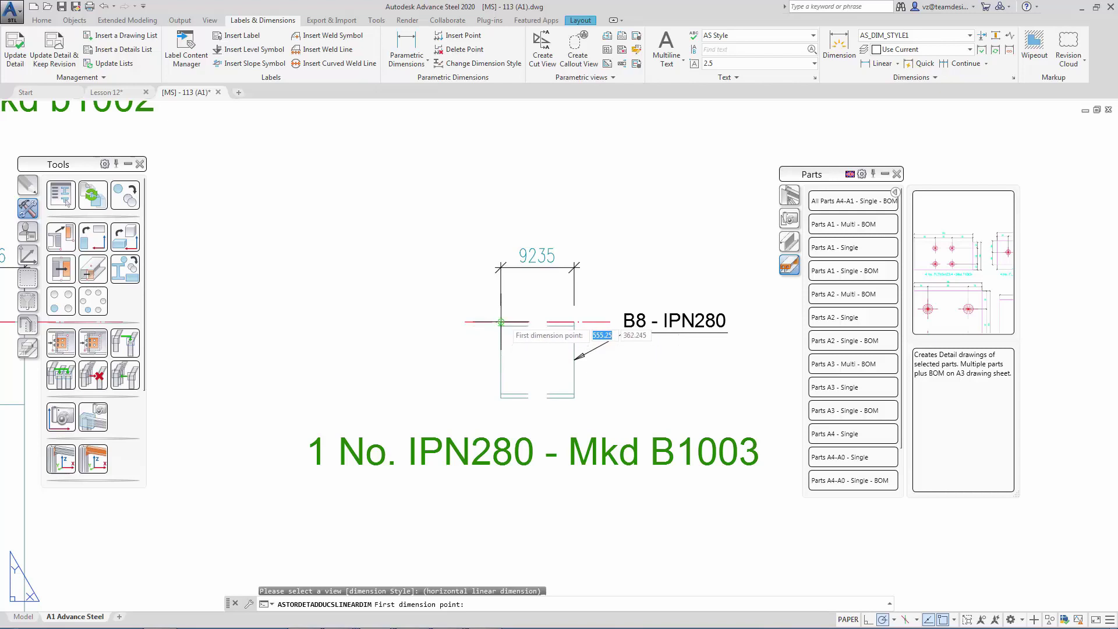
pyautogui.click(501, 325)
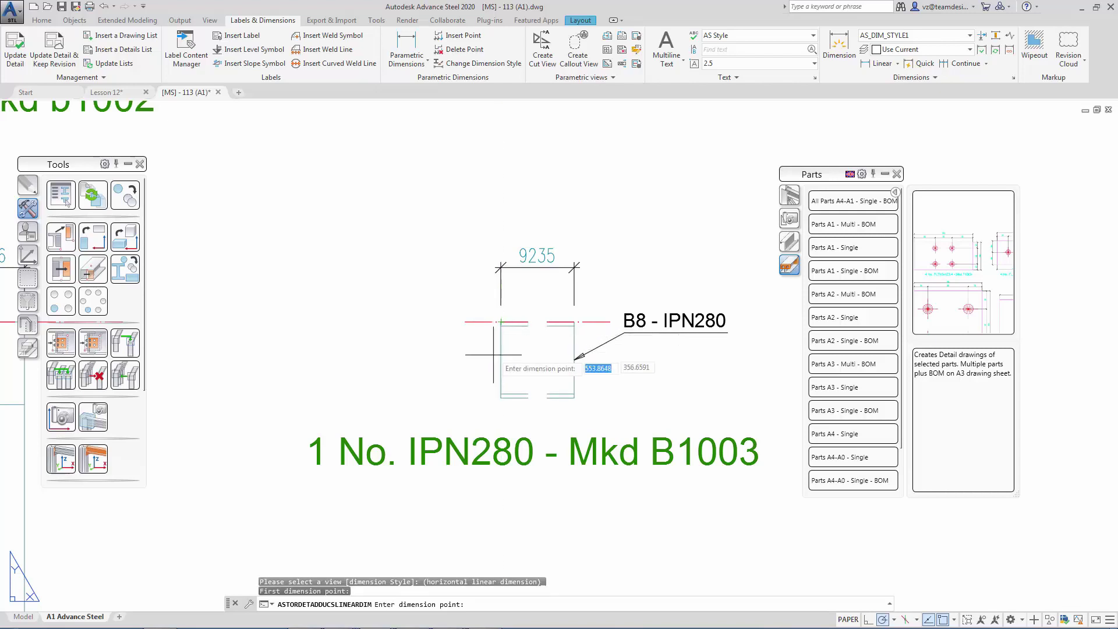
pyautogui.click(501, 397)
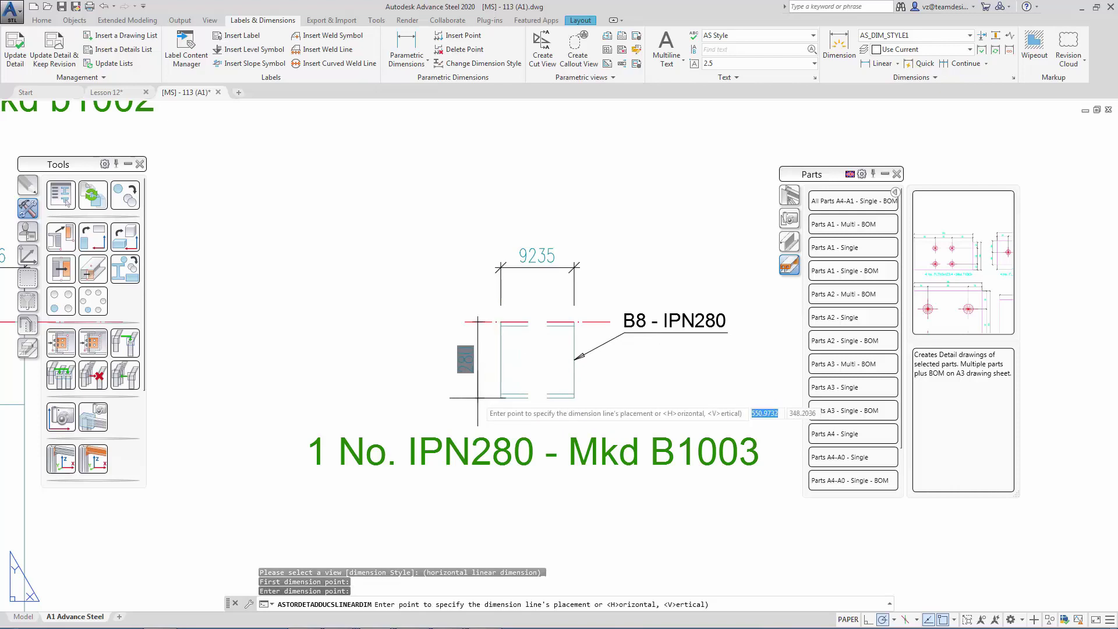
pyautogui.click(478, 398)
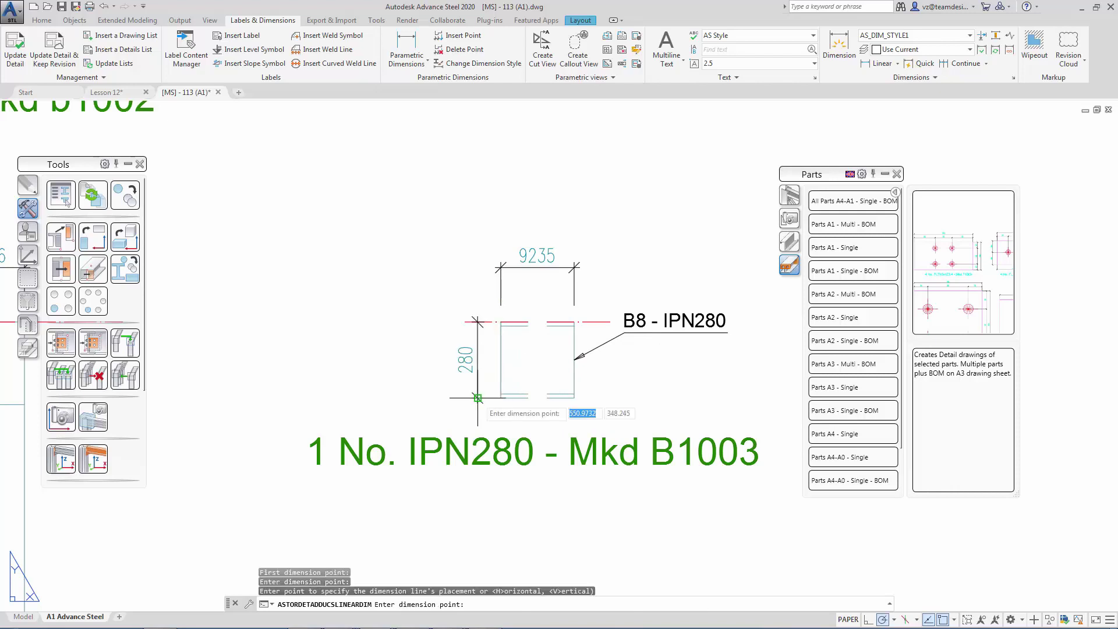
pyautogui.click(527, 431)
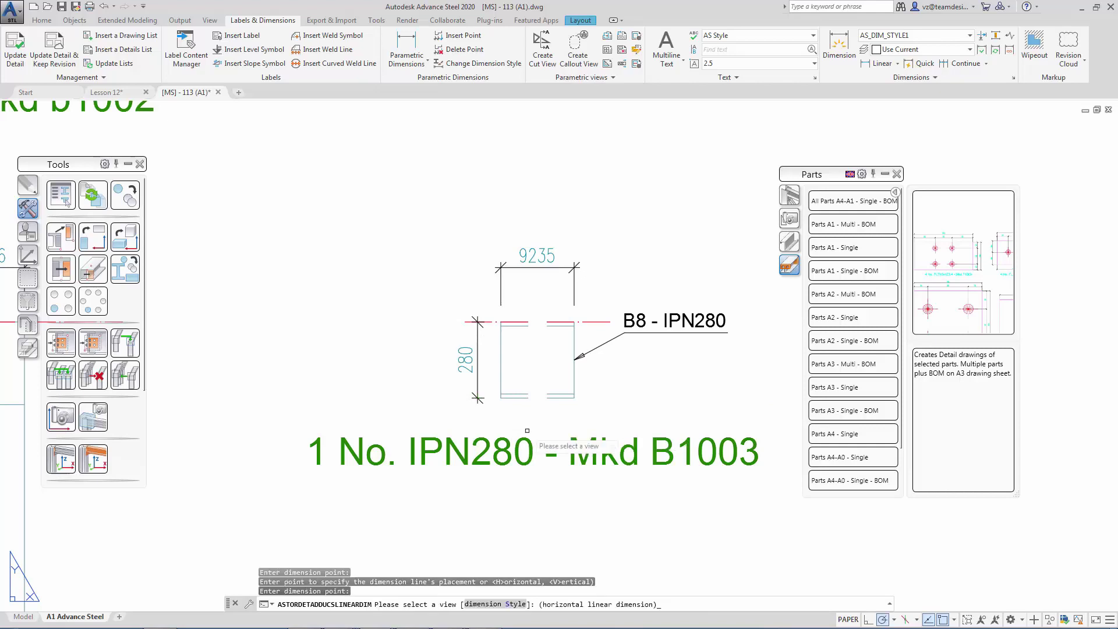
pyautogui.click(527, 431)
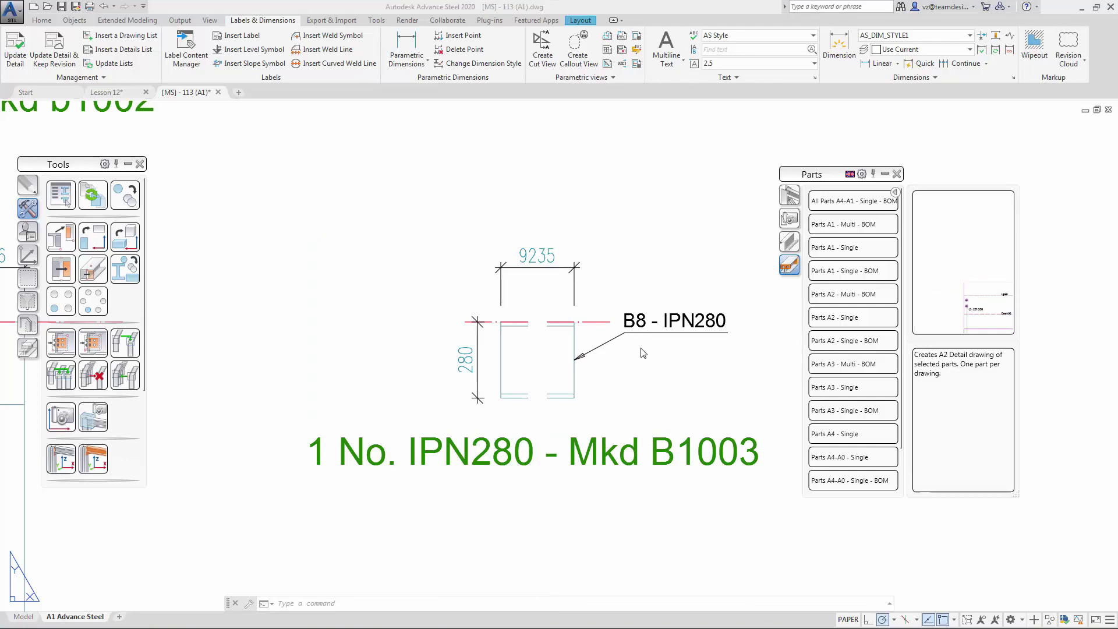
# In Lesson 12, run Assemblies A0 - Multi with selection set to All Mp Beam
pyautogui.click(117, 94)
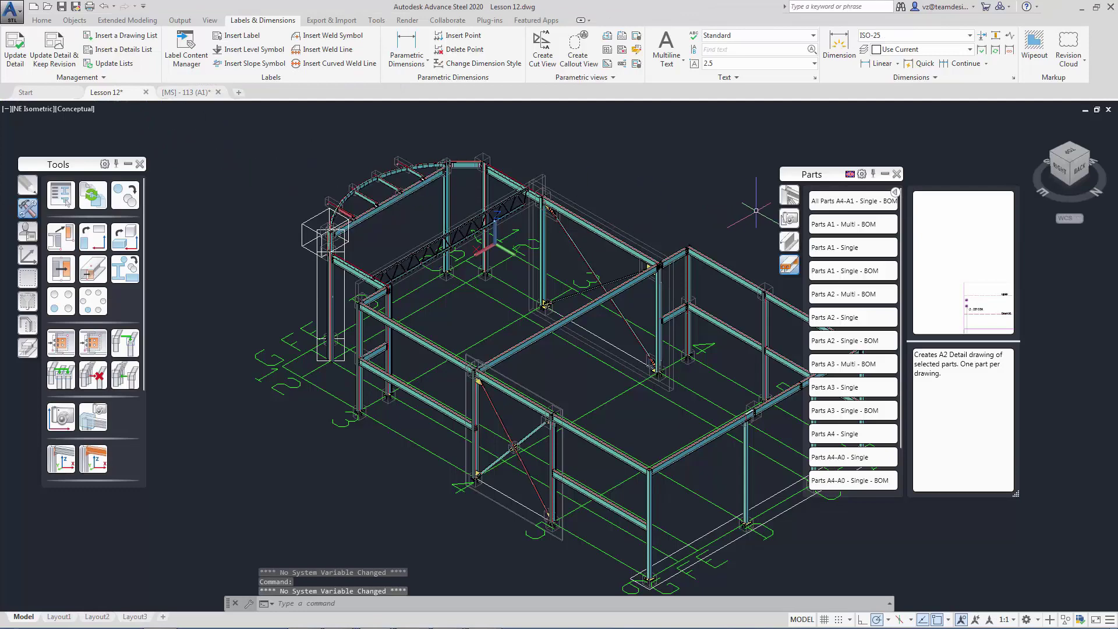
pyautogui.click(786, 200)
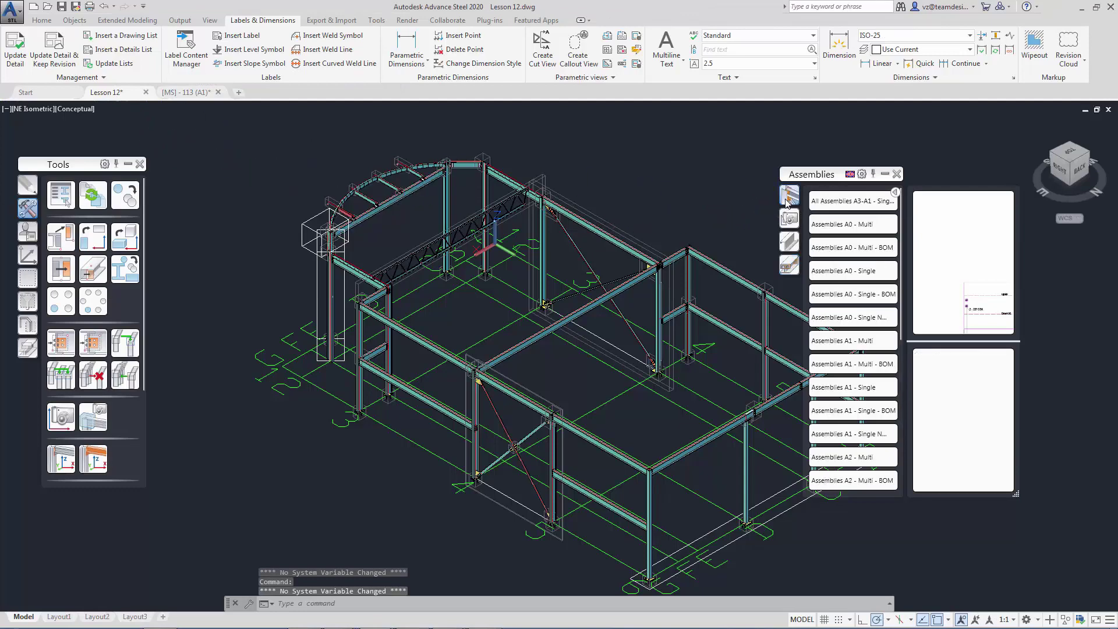
pyautogui.click(840, 233)
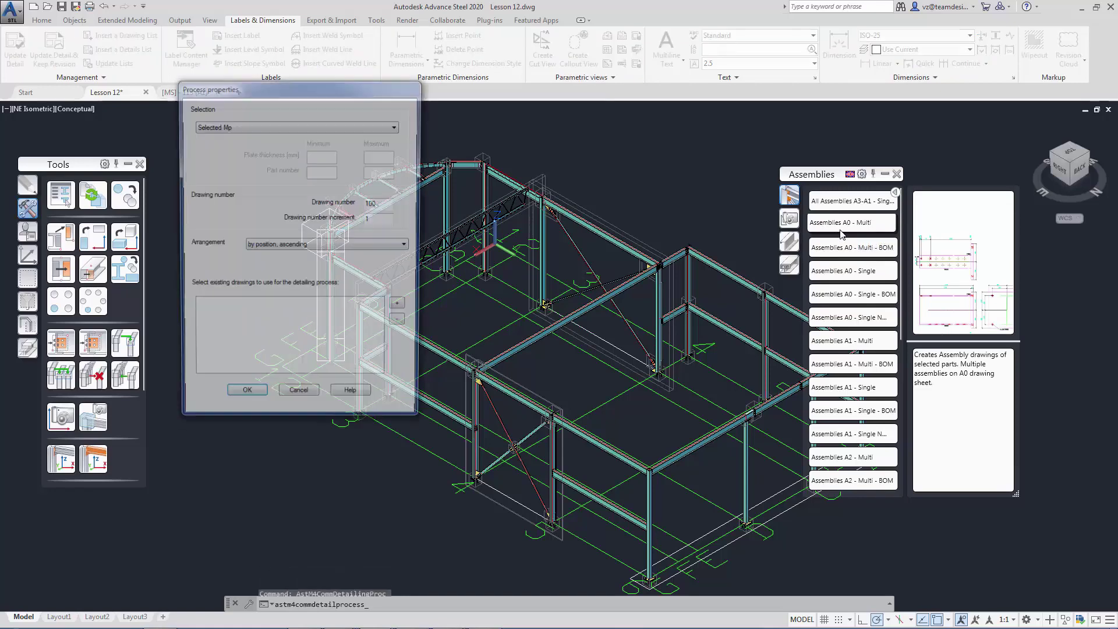
pyautogui.click(265, 128)
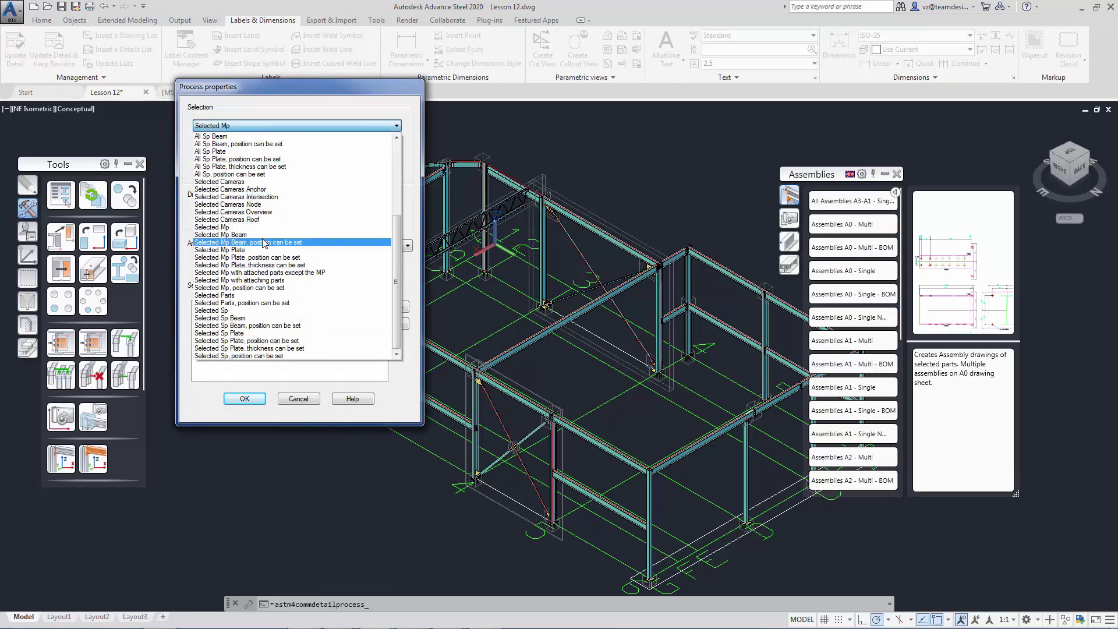
pyautogui.scroll(4, 265, 241)
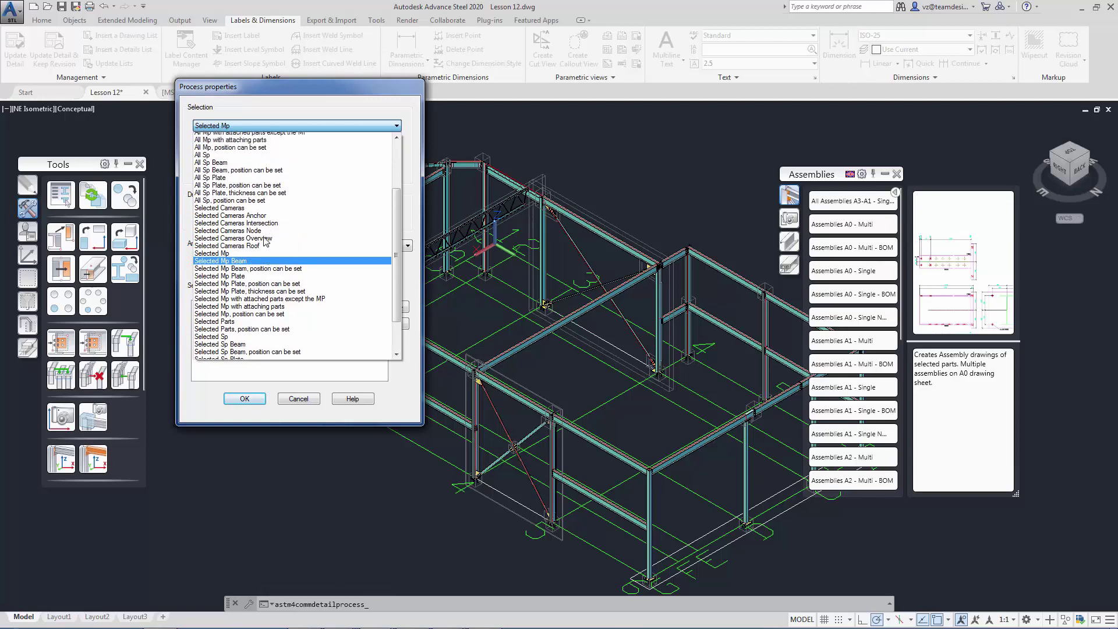
pyautogui.scroll(1, 265, 240)
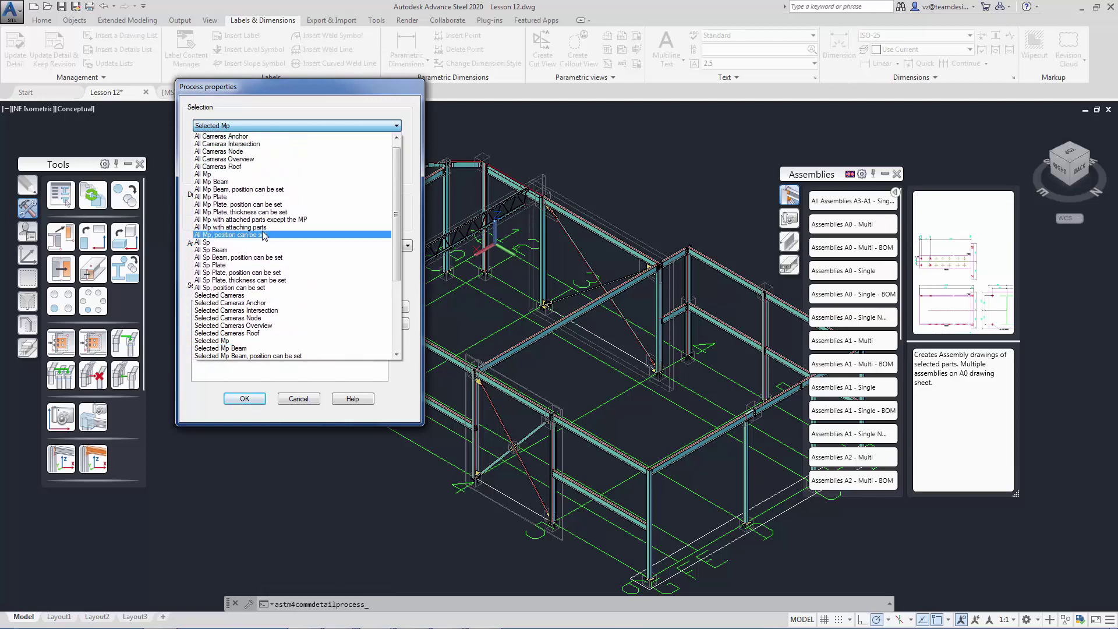
pyautogui.click(257, 184)
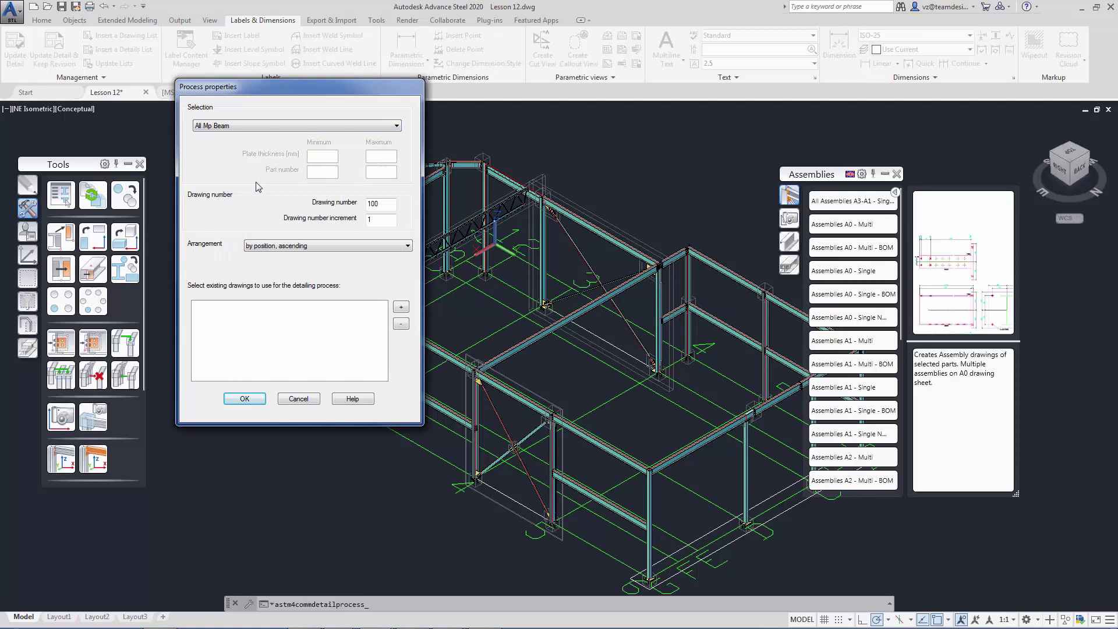
pyautogui.click(232, 398)
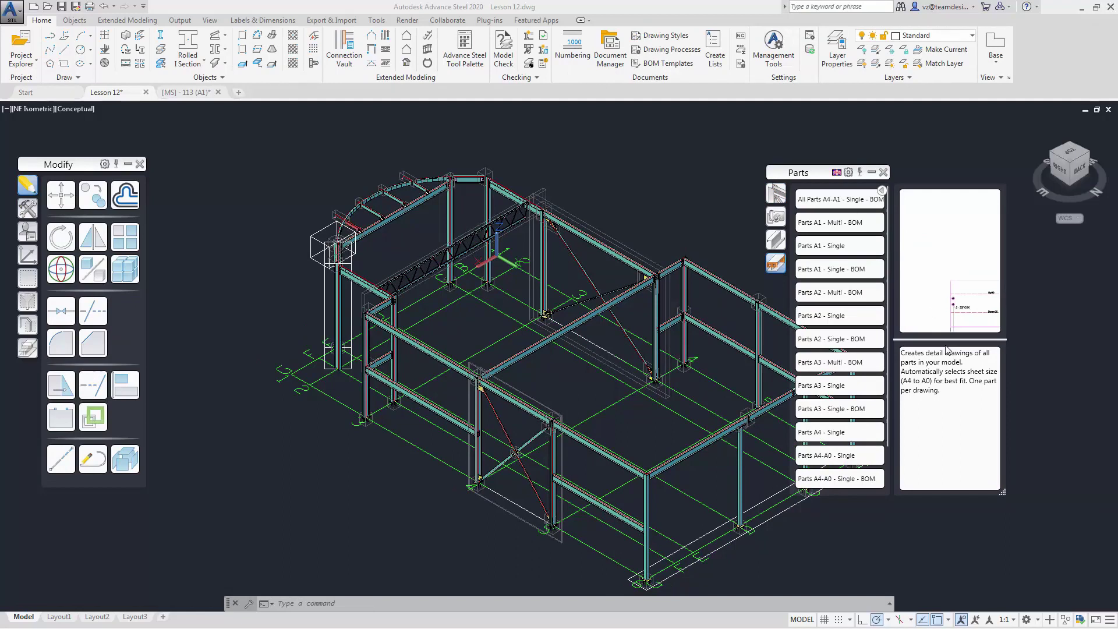
# Open [MA] - 103 (A0).dwg from the Document Manager's Details > Up to date list
pyautogui.click(610, 61)
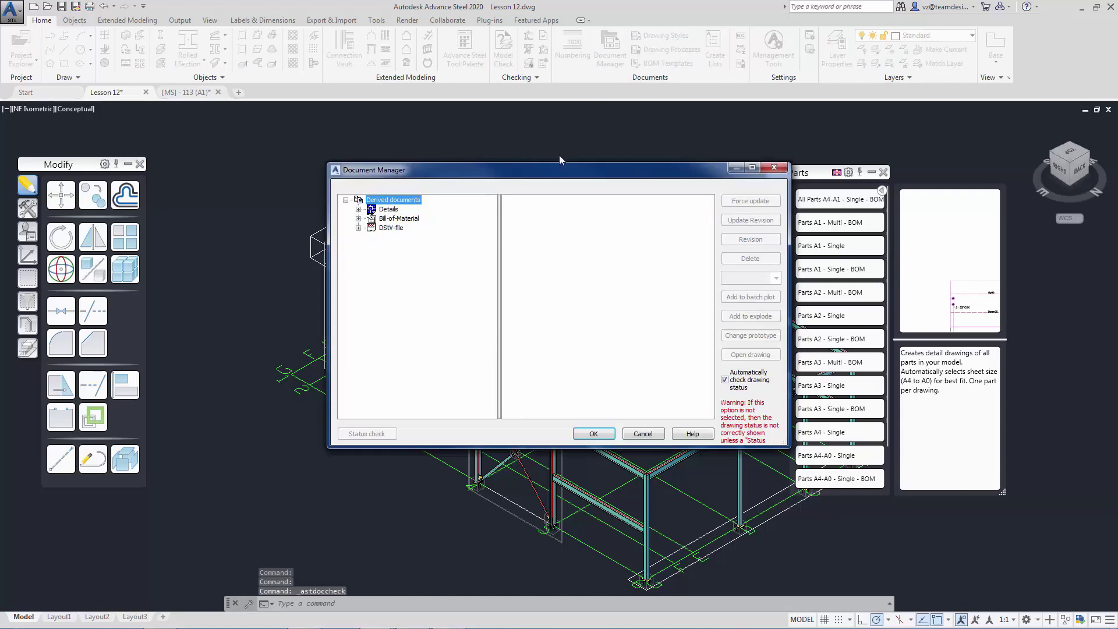
pyautogui.click(358, 209)
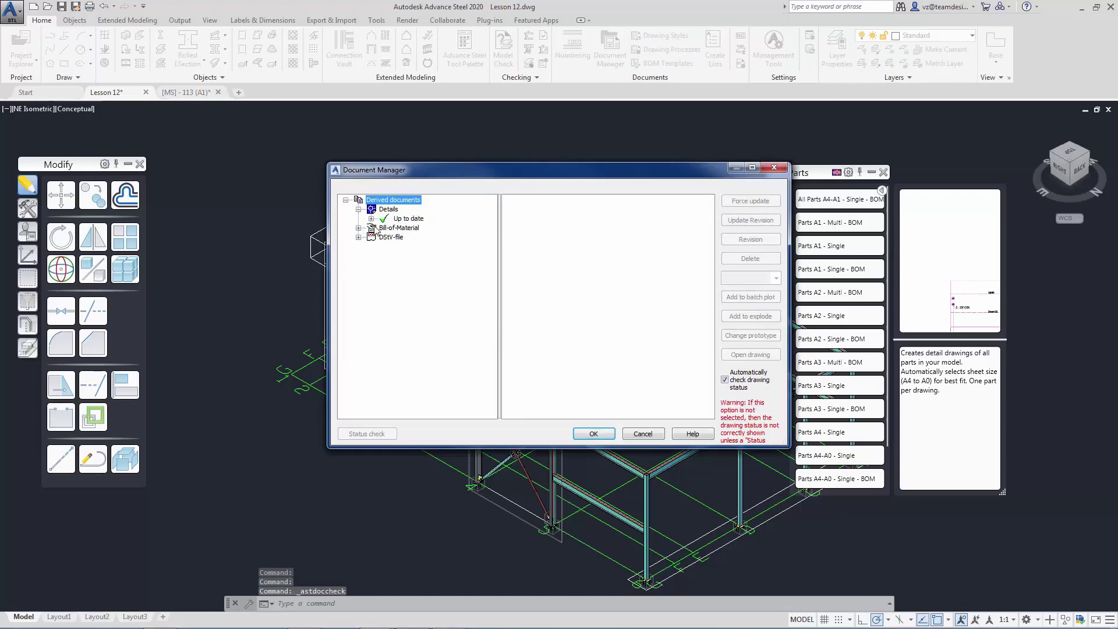
pyautogui.click(371, 218)
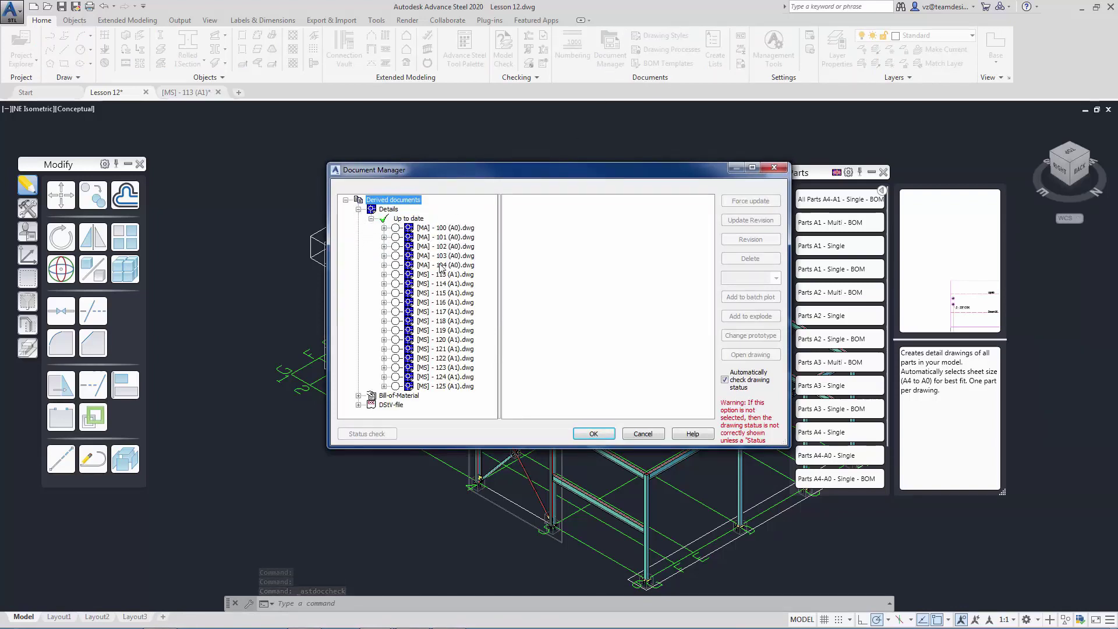
pyautogui.click(445, 256)
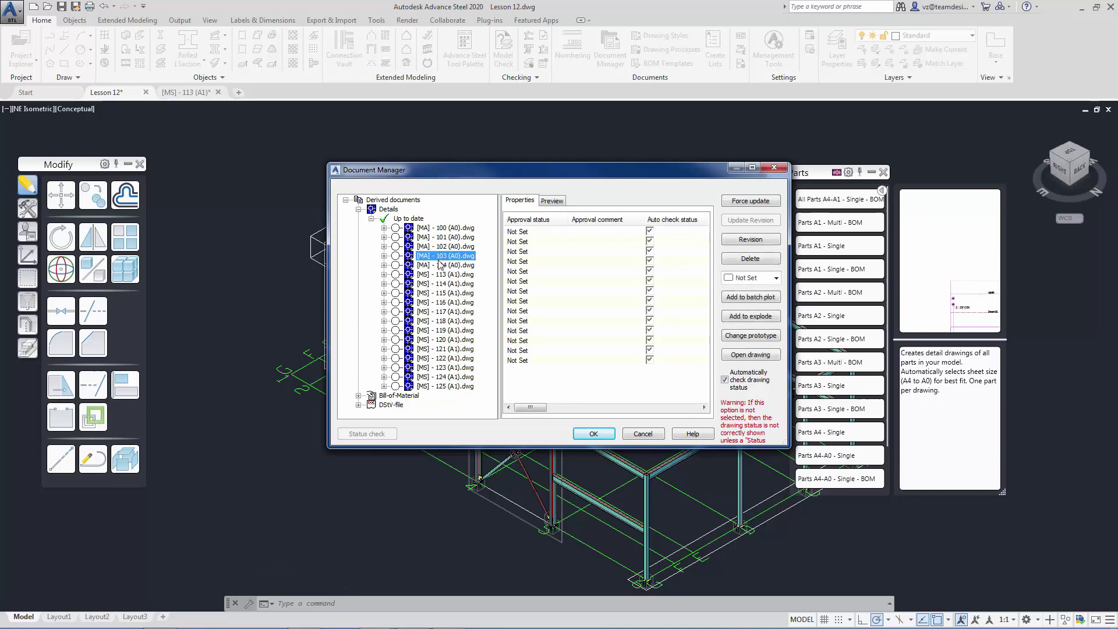
pyautogui.click(384, 257)
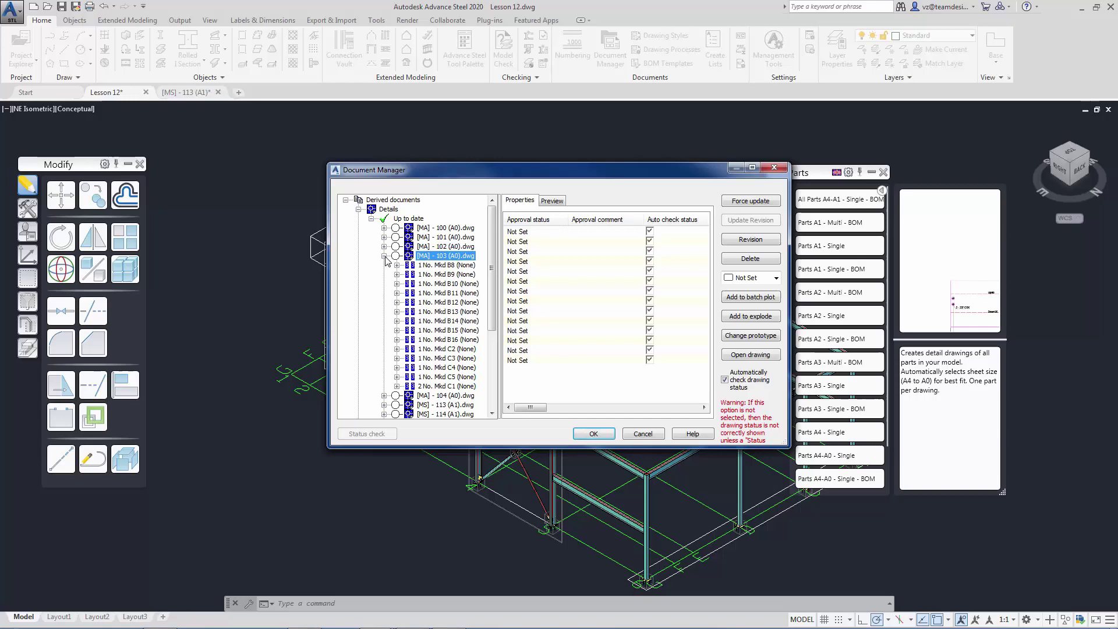
pyautogui.doubleClick(436, 257)
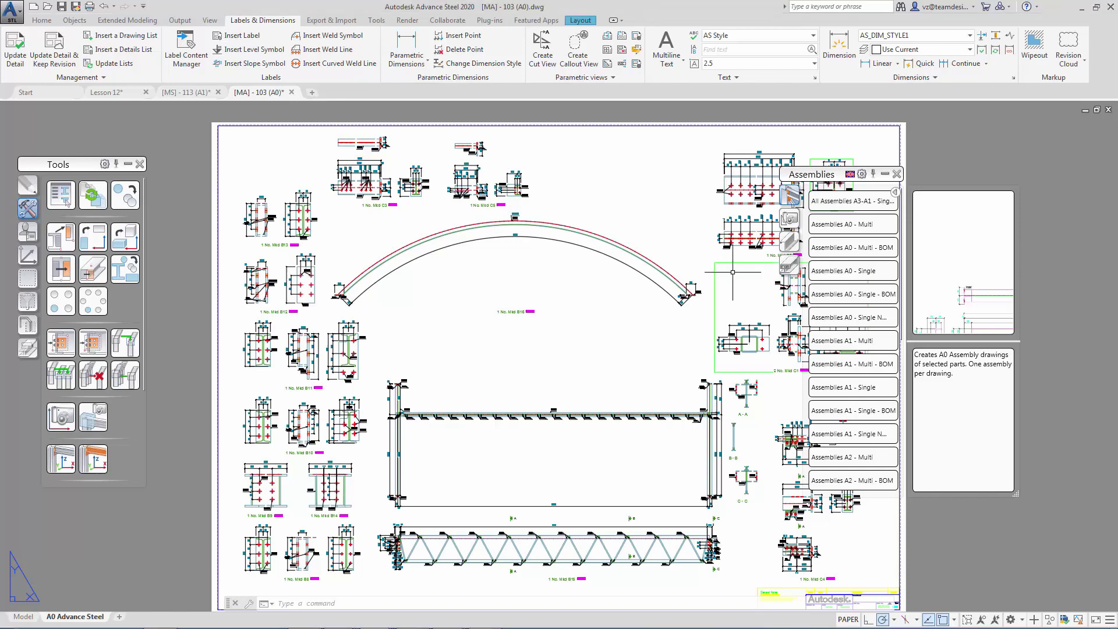
# Place a fillet weld symbol of thickness 10 above the bp1000 end plate of the upper beam
pyautogui.scroll(5, 729, 256)
pyautogui.scroll(5, 515, 365)
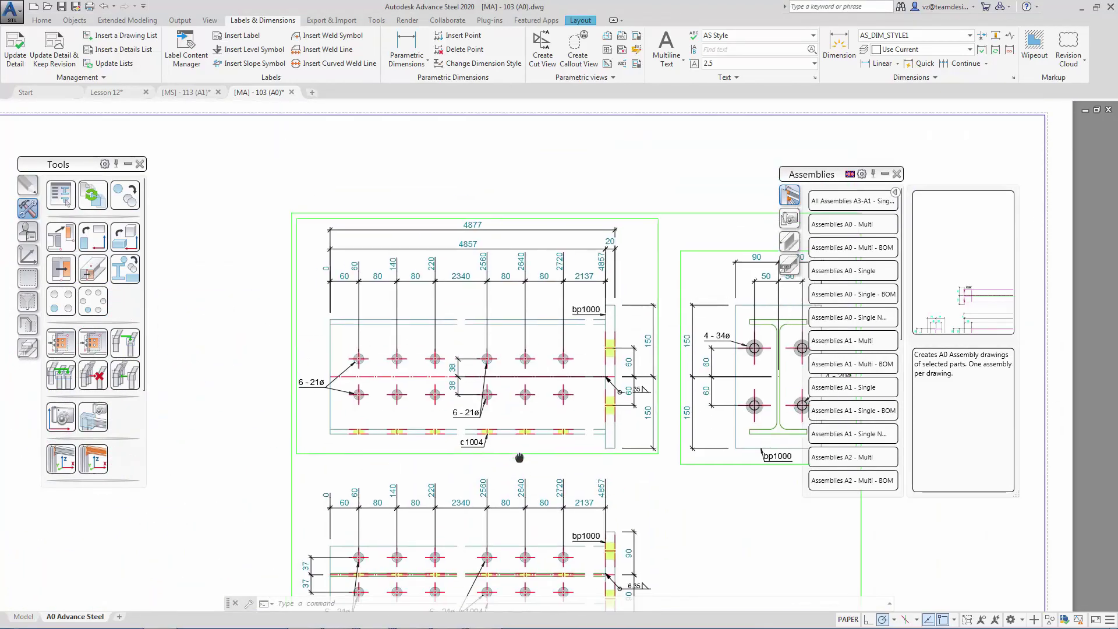
pyautogui.scroll(-2, 551, 432)
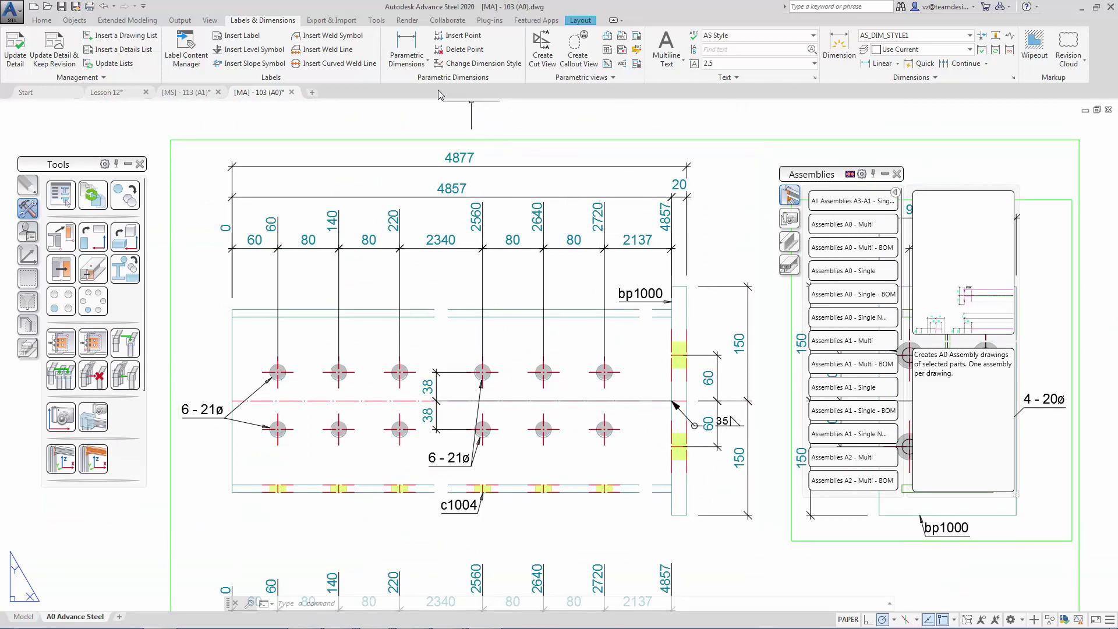
pyautogui.click(353, 41)
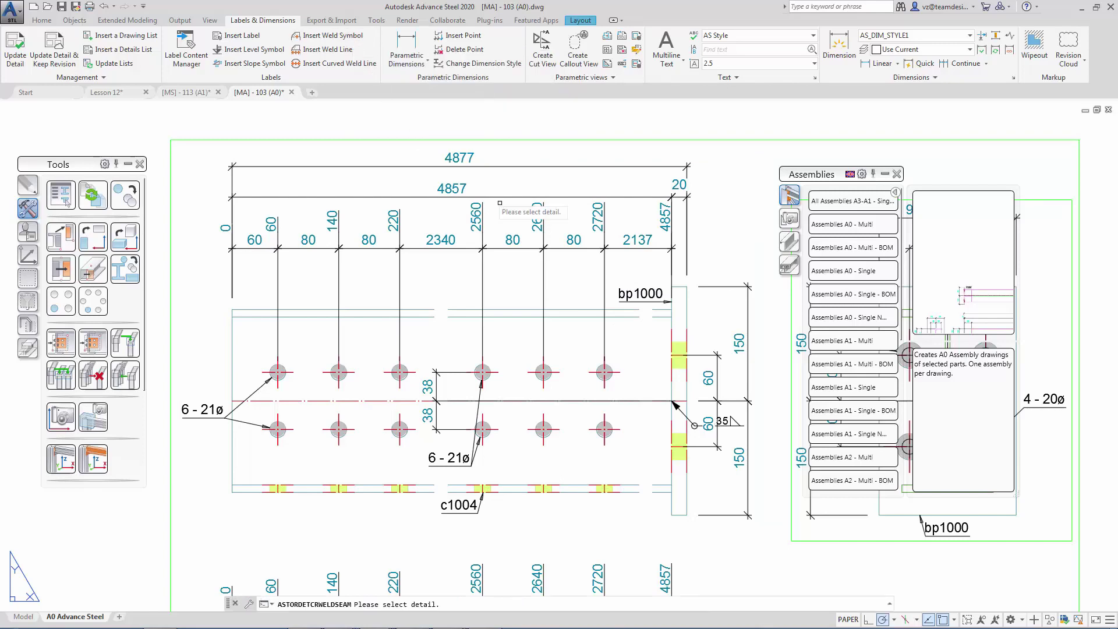
pyautogui.click(686, 288)
pyautogui.click(687, 286)
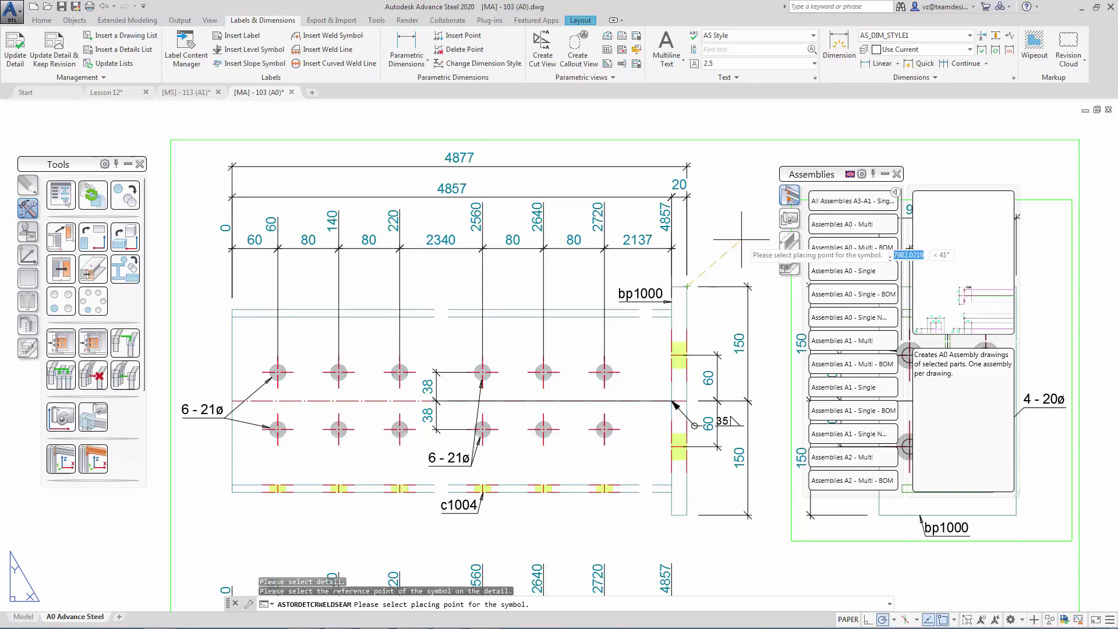
pyautogui.click(743, 237)
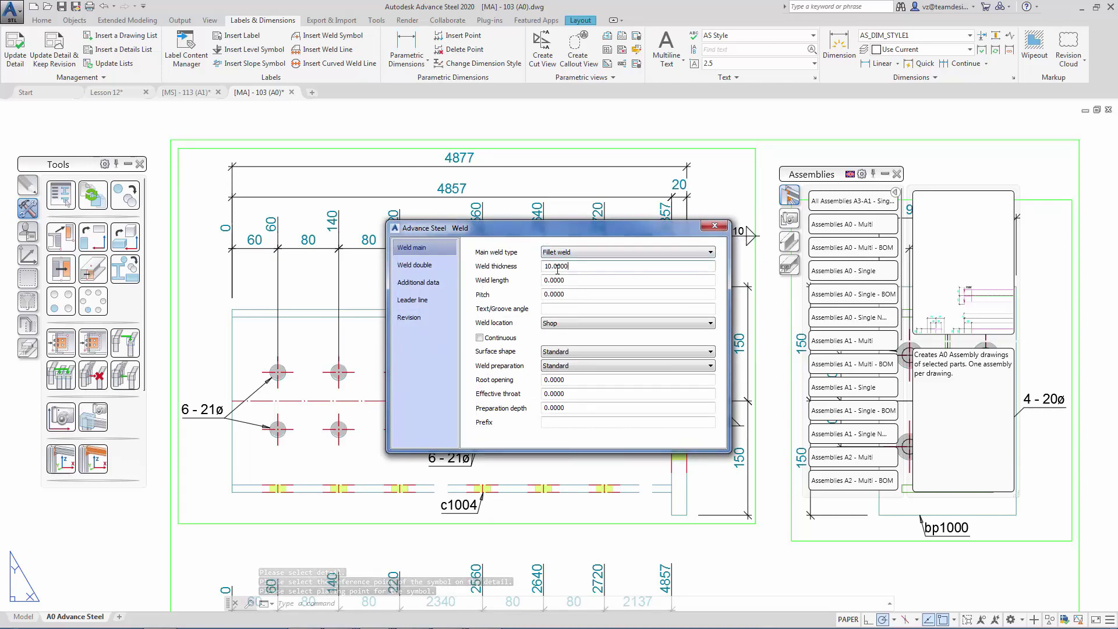
pyautogui.doubleClick(580, 269)
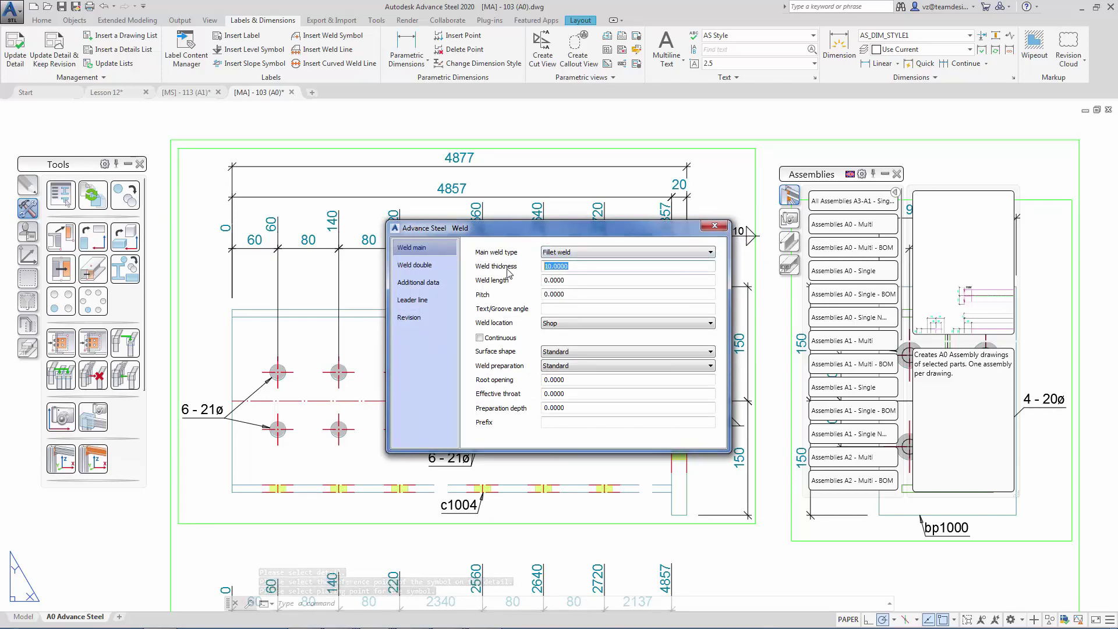
pyautogui.click(716, 227)
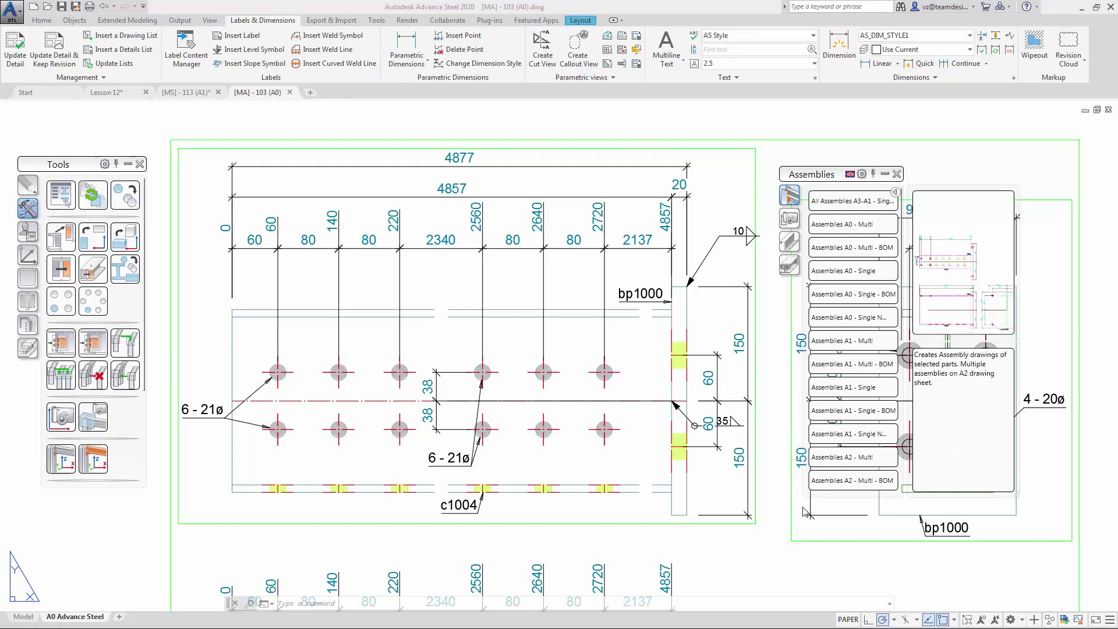
# Insert a details list for the window-selected right-side details, framed by two corners above the arc view
pyautogui.middleClick(773, 562)
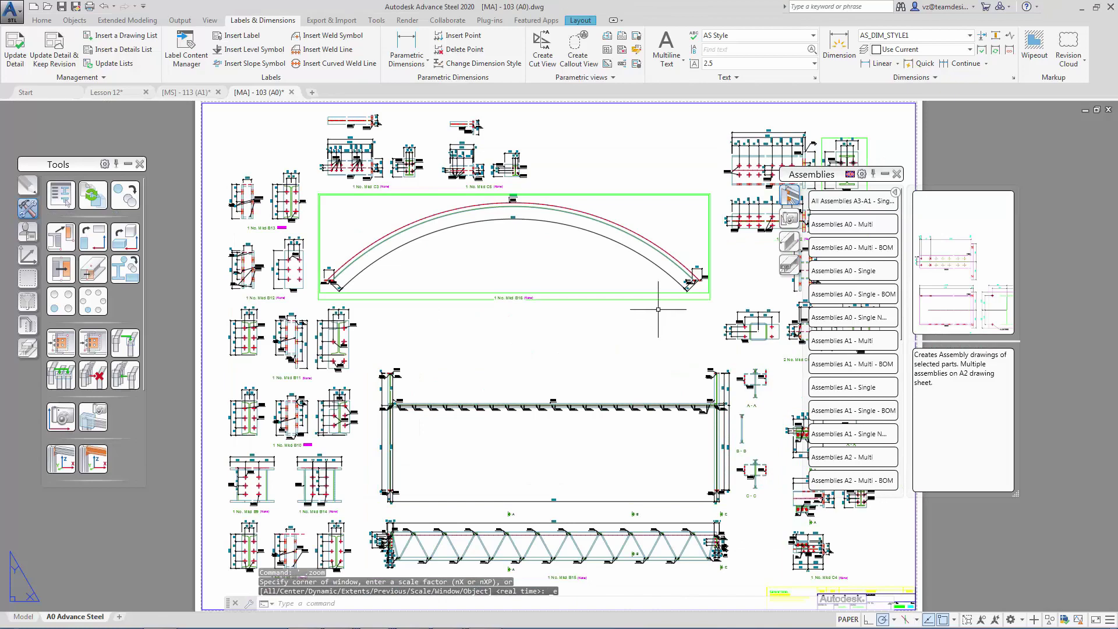
pyautogui.moveTo(899, 178); pyautogui.dragTo(1041, 212)
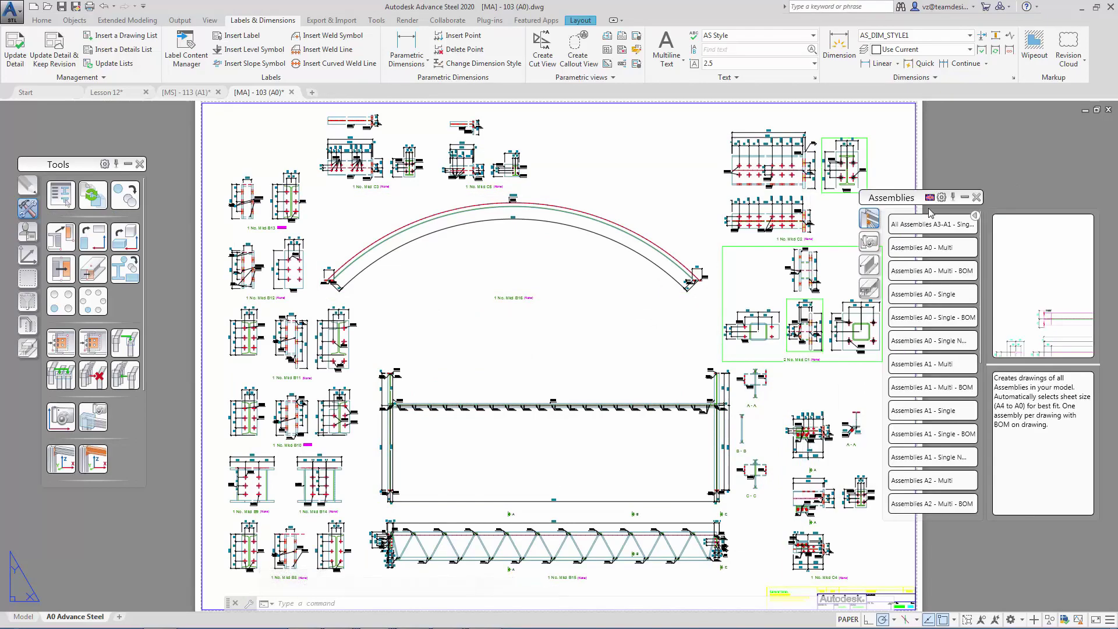
pyautogui.click(144, 52)
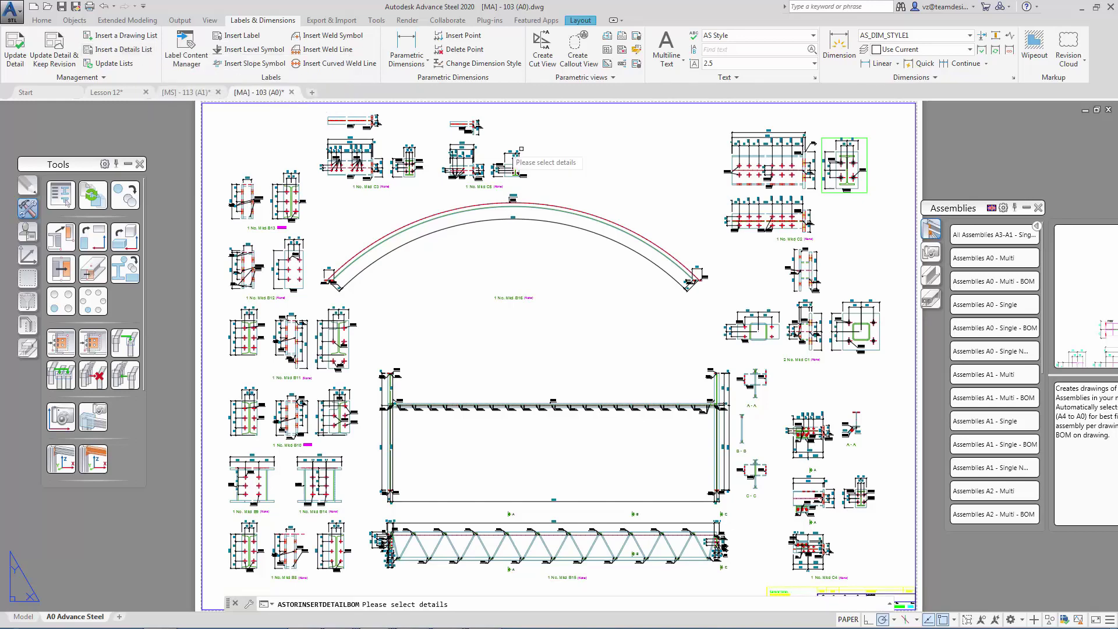
pyautogui.click(708, 120)
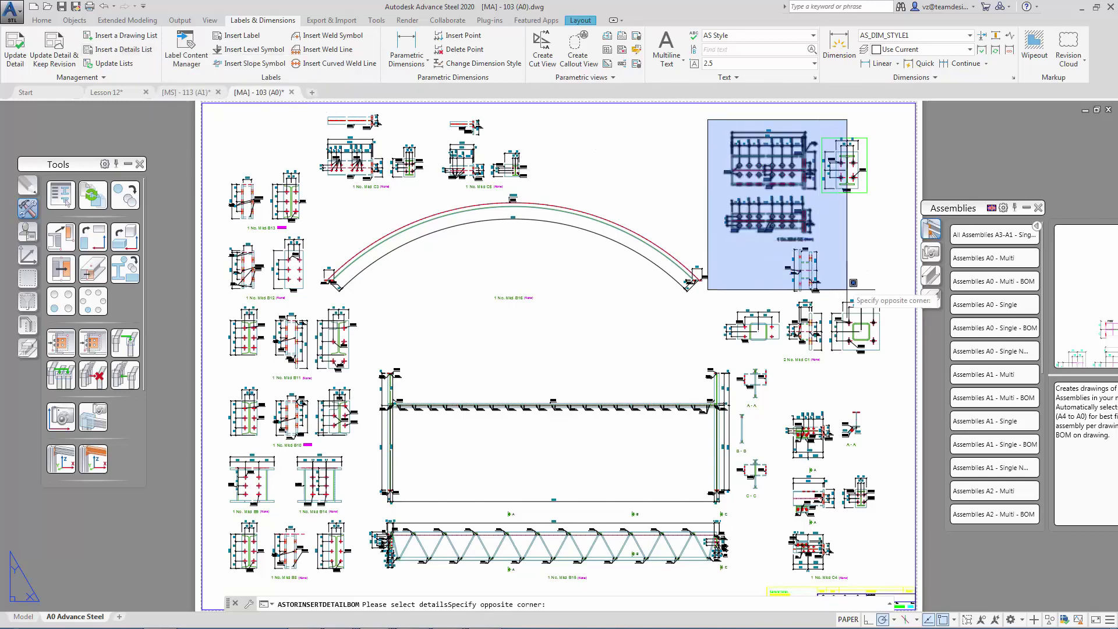
pyautogui.click(894, 364)
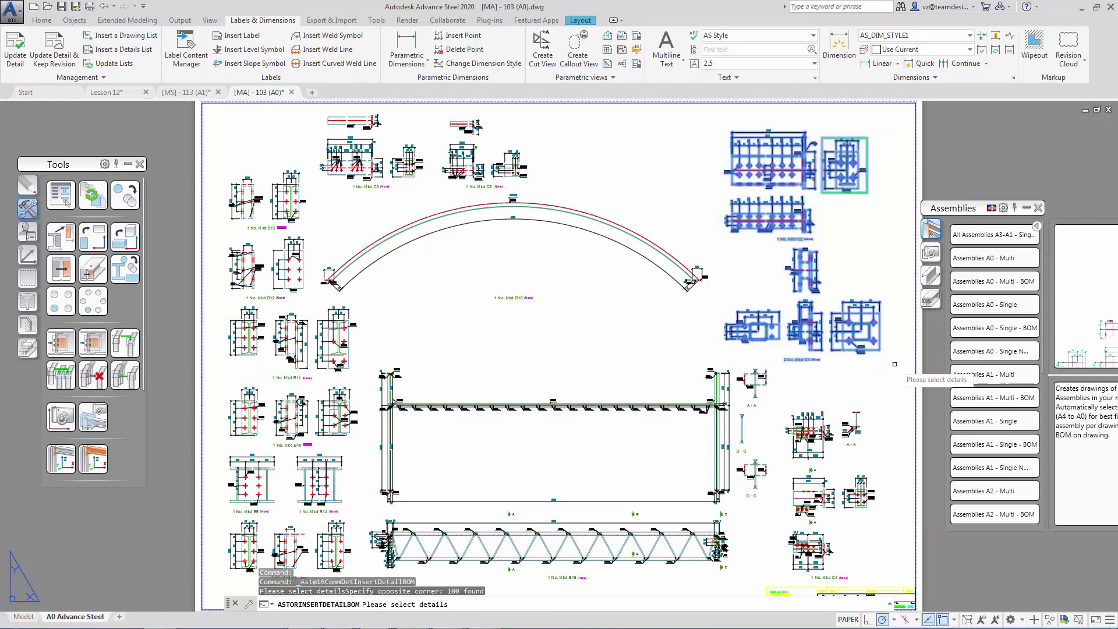
pyautogui.press('Return')
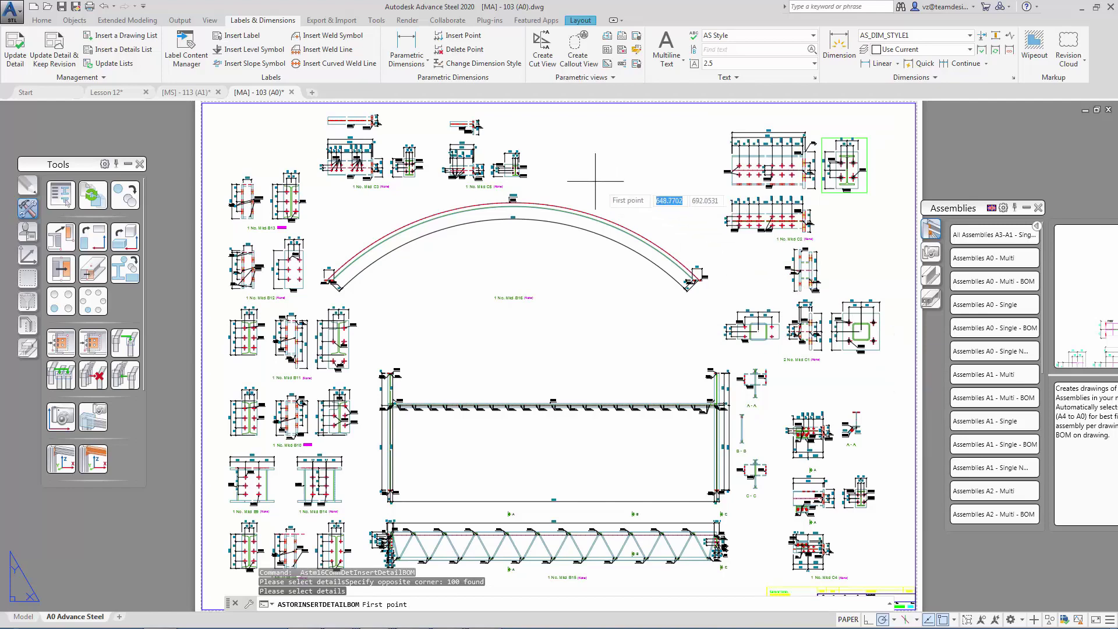
pyautogui.click(542, 114)
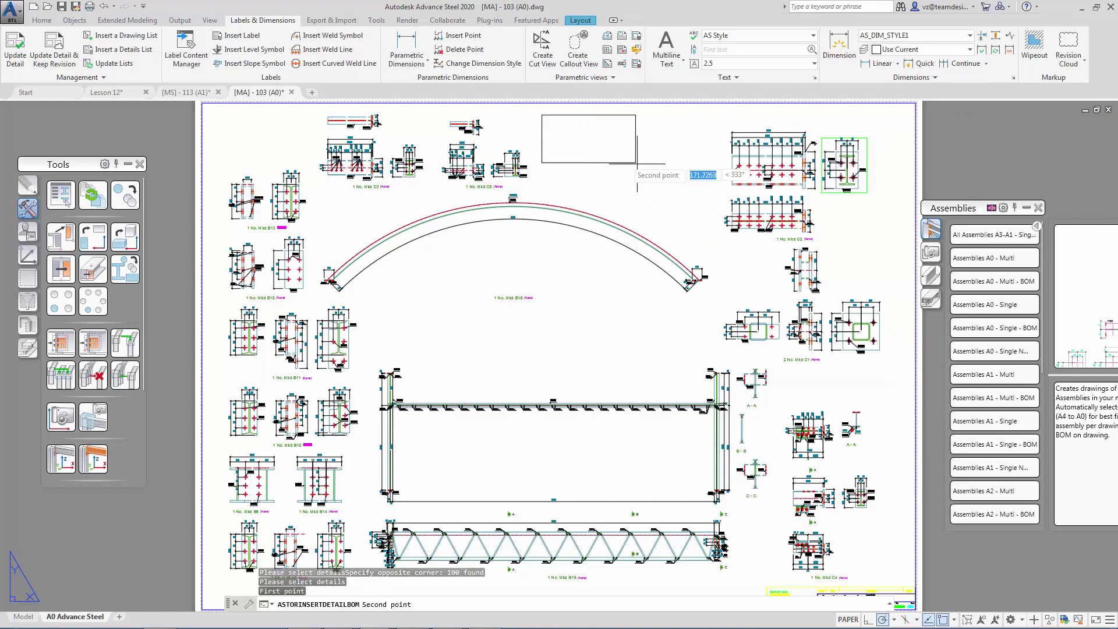
pyautogui.click(717, 188)
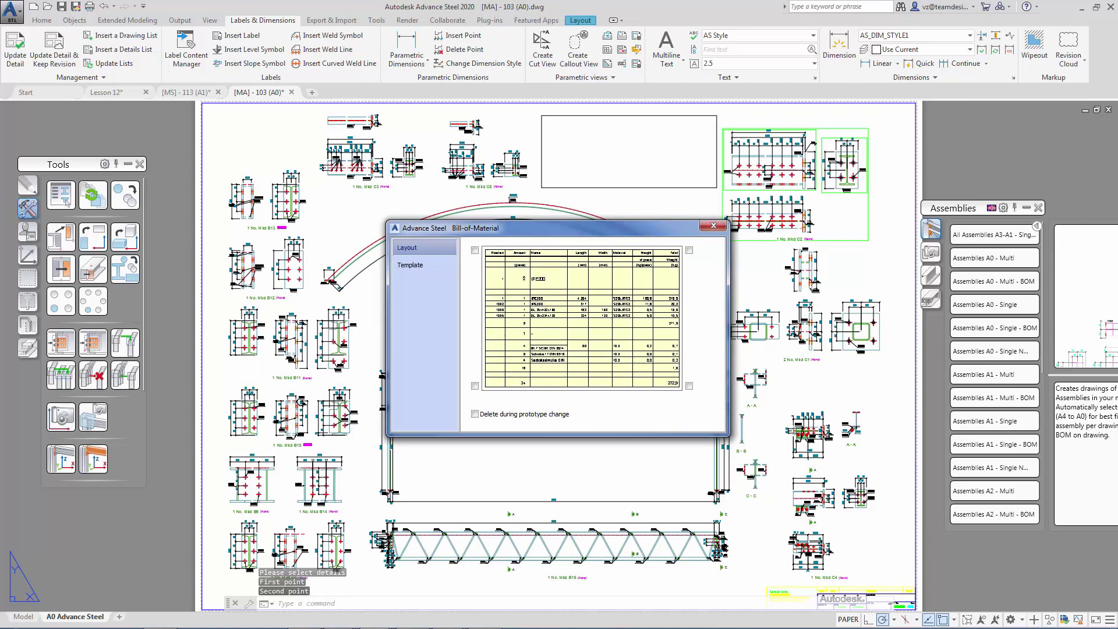
# Apply the Advance Templates 'Drawing - Structured list.dwg' template to the bill of materials
pyautogui.click(430, 267)
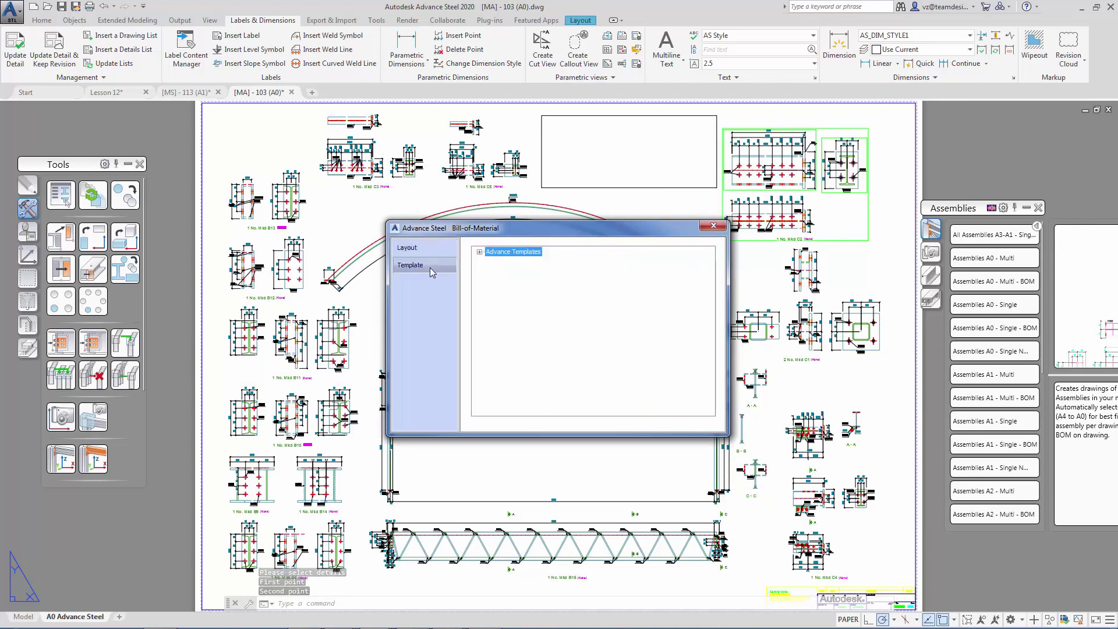
pyautogui.click(479, 251)
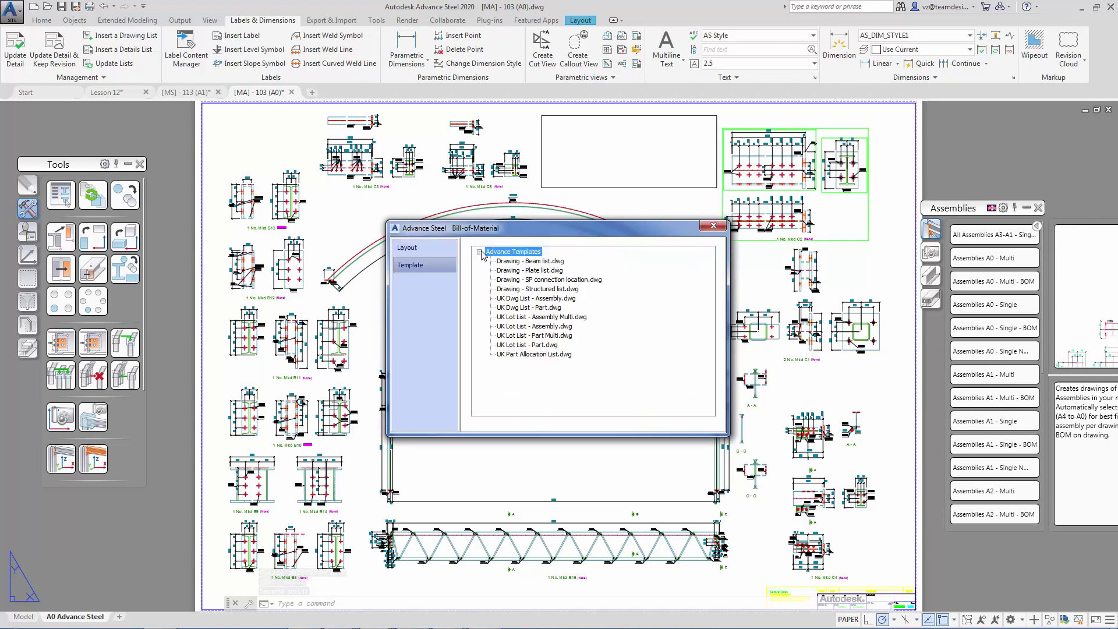
pyautogui.click(552, 290)
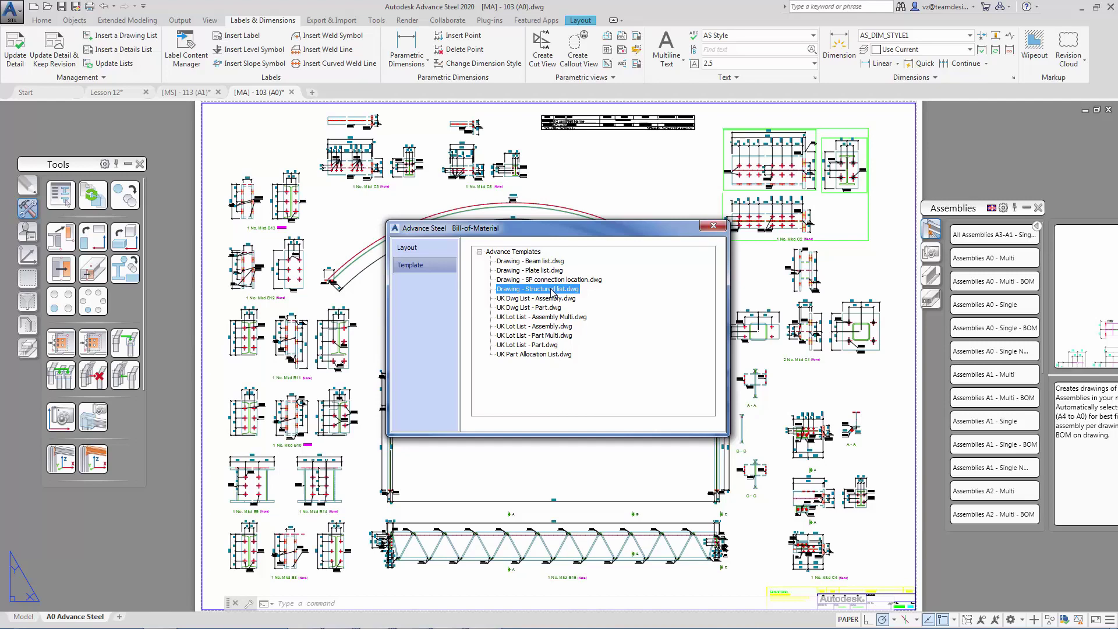
pyautogui.click(713, 225)
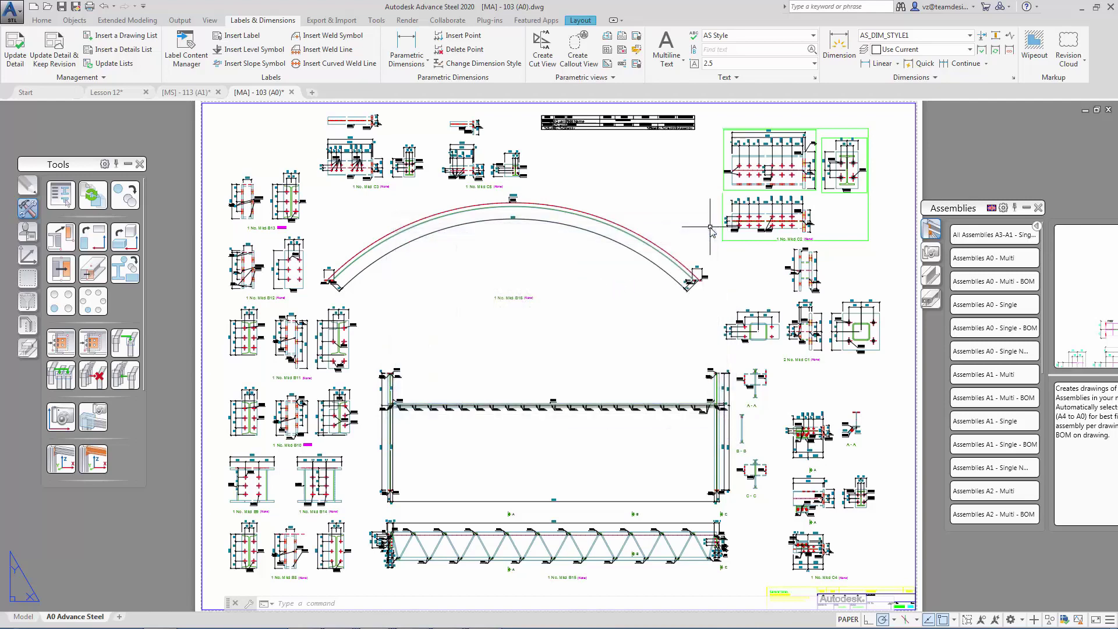
# Select the BOM table and update lists to fill it with real detail data
pyautogui.scroll(6, 641, 175)
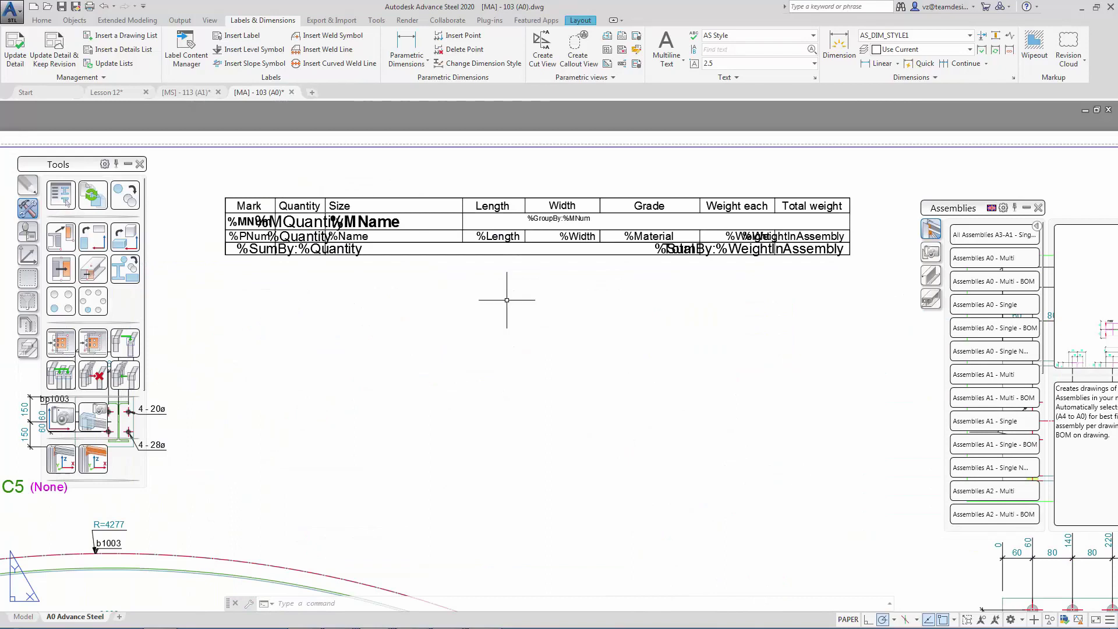
pyautogui.click(382, 224)
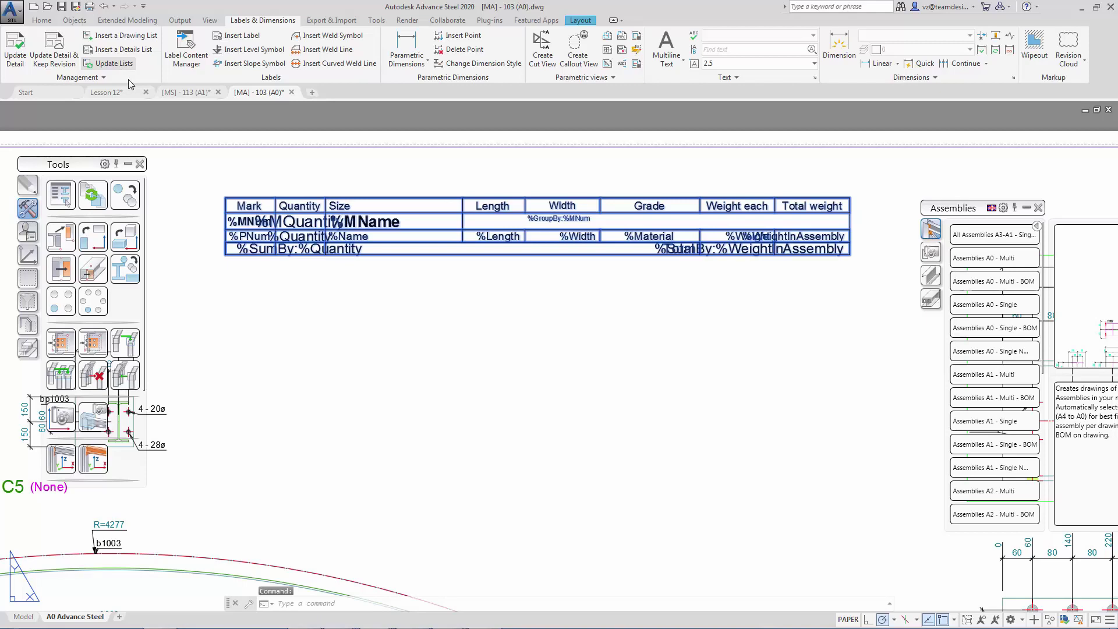
pyautogui.click(105, 69)
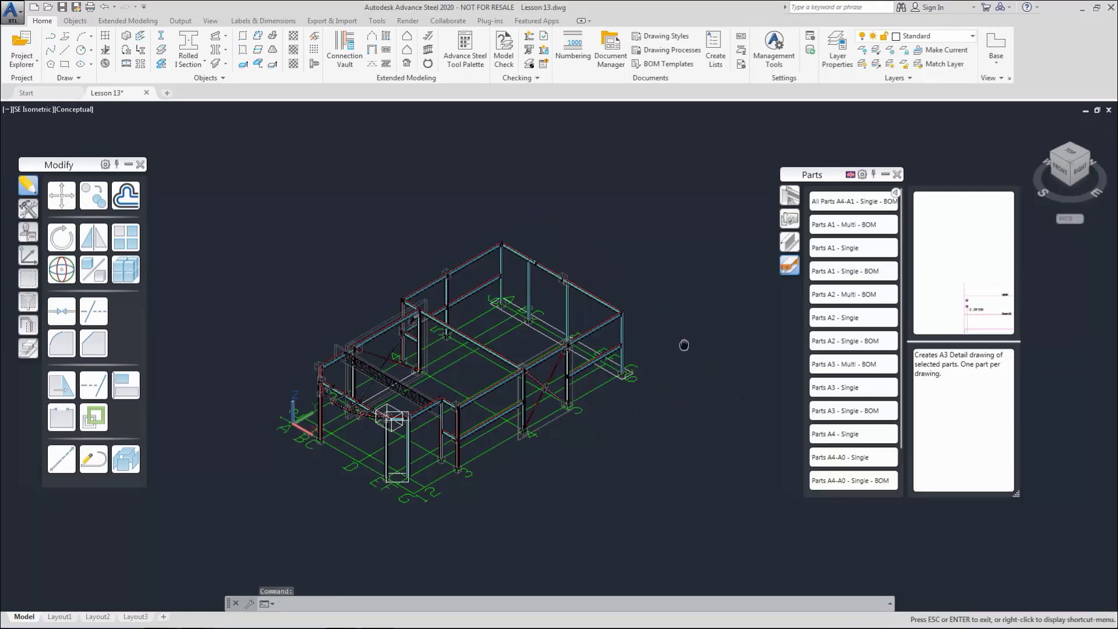
# Place a level symbol at the column base plate with default symbol size 200
pyautogui.scroll(8, 481, 431)
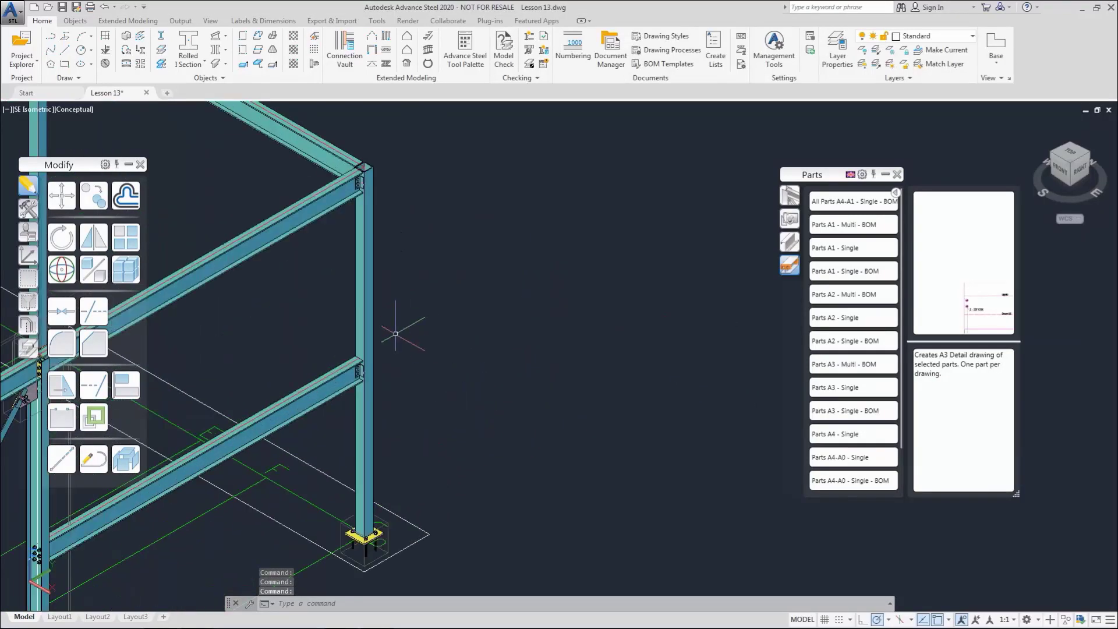
pyautogui.click(106, 55)
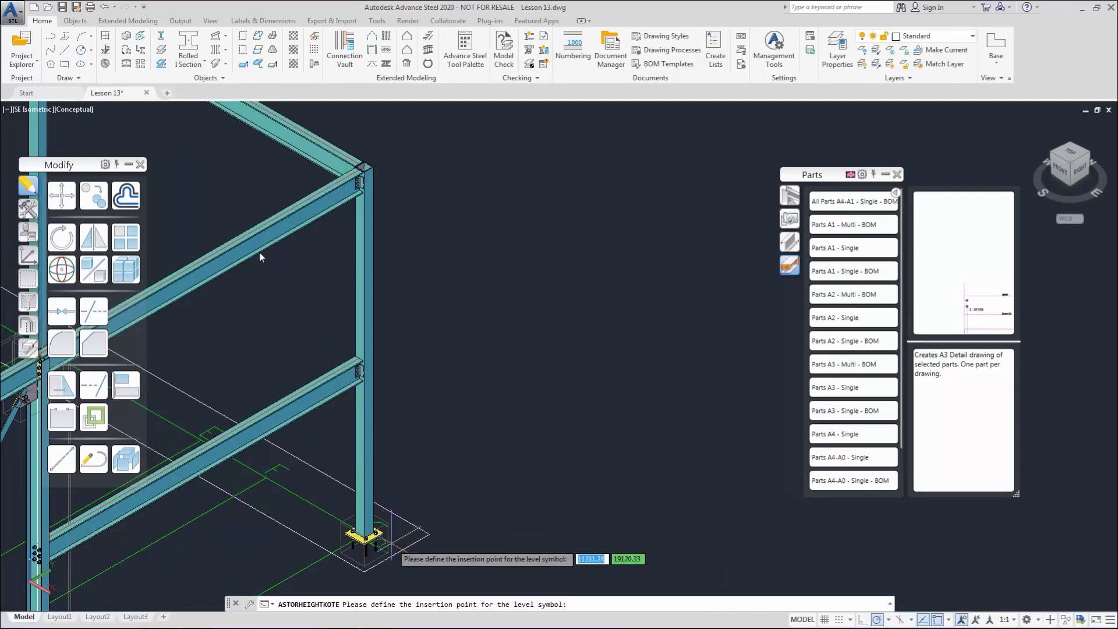
pyautogui.scroll(2, 382, 533)
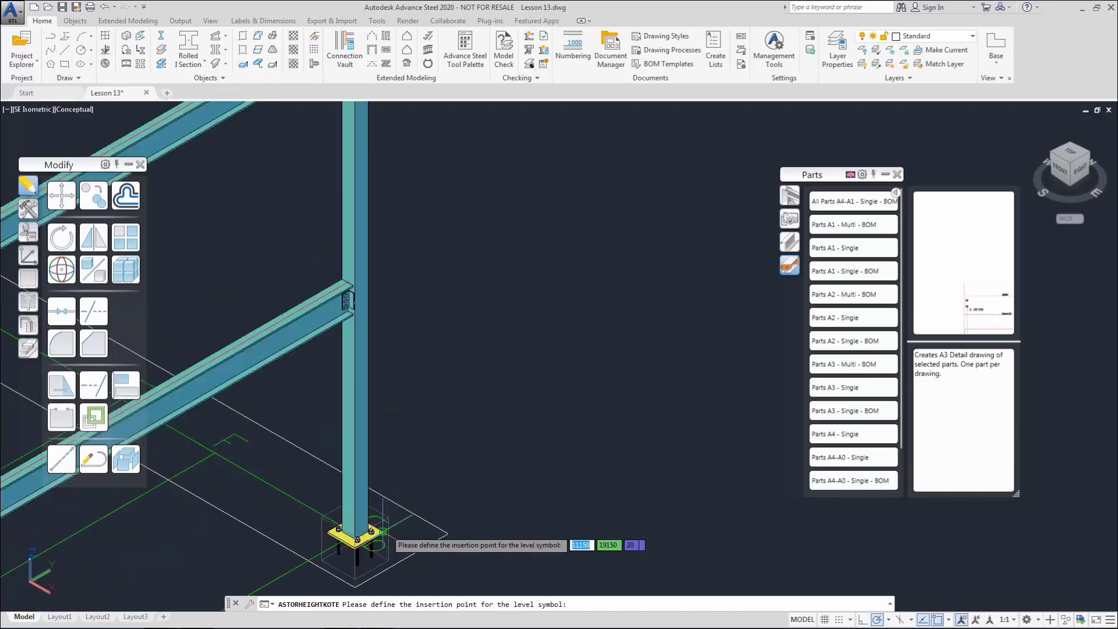
pyautogui.scroll(1, 382, 531)
pyautogui.click(381, 531)
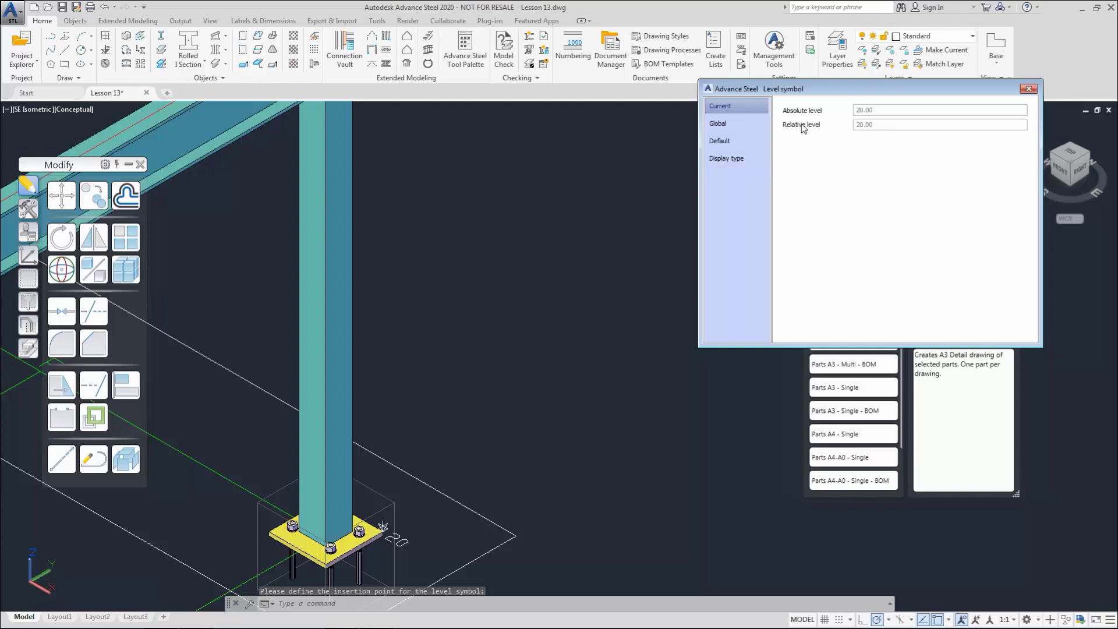
pyautogui.click(757, 128)
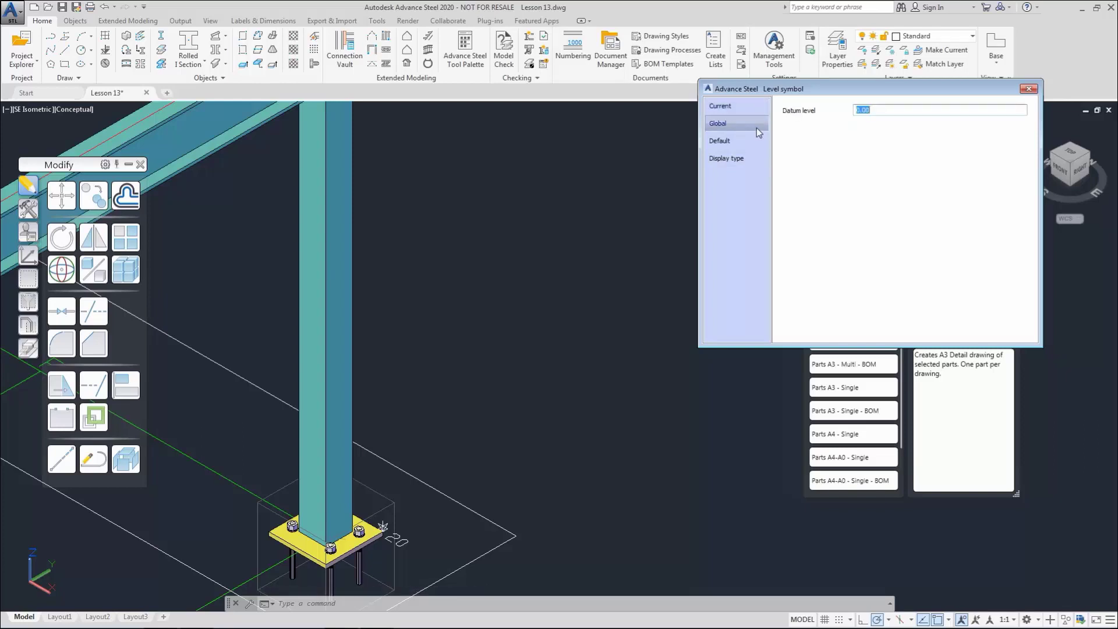
pyautogui.click(760, 141)
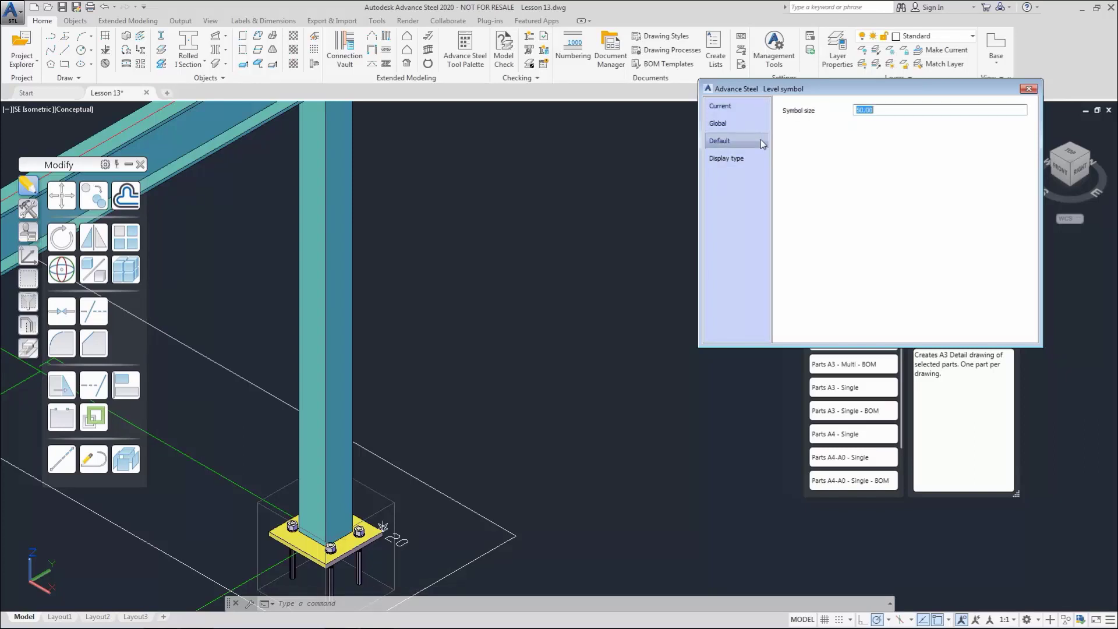
pyautogui.write('200')
pyautogui.press('Return')
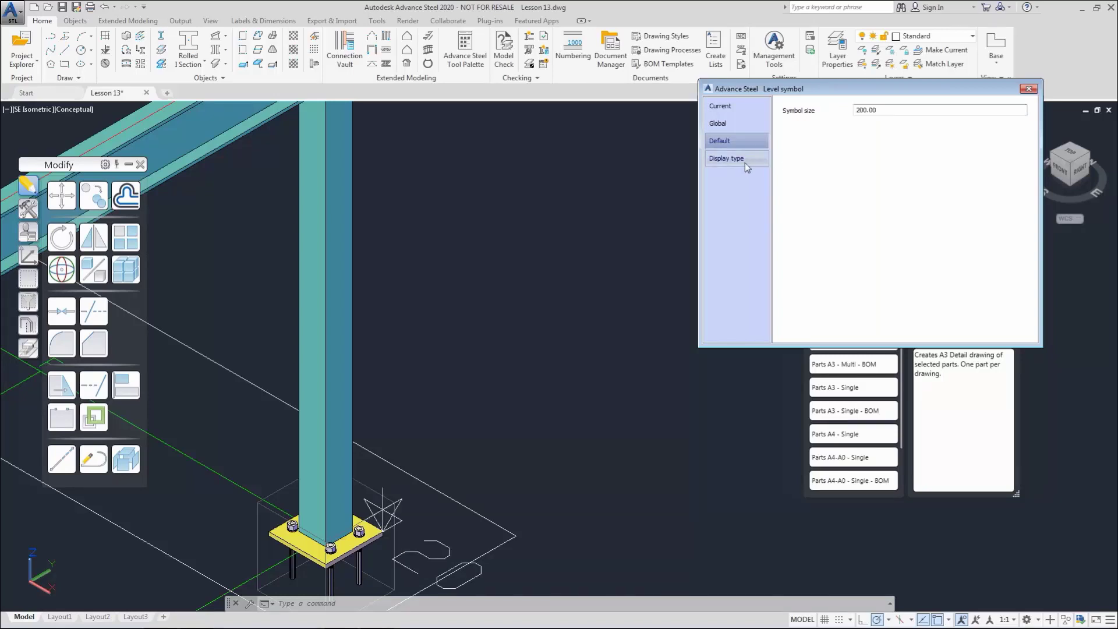
pyautogui.click(744, 162)
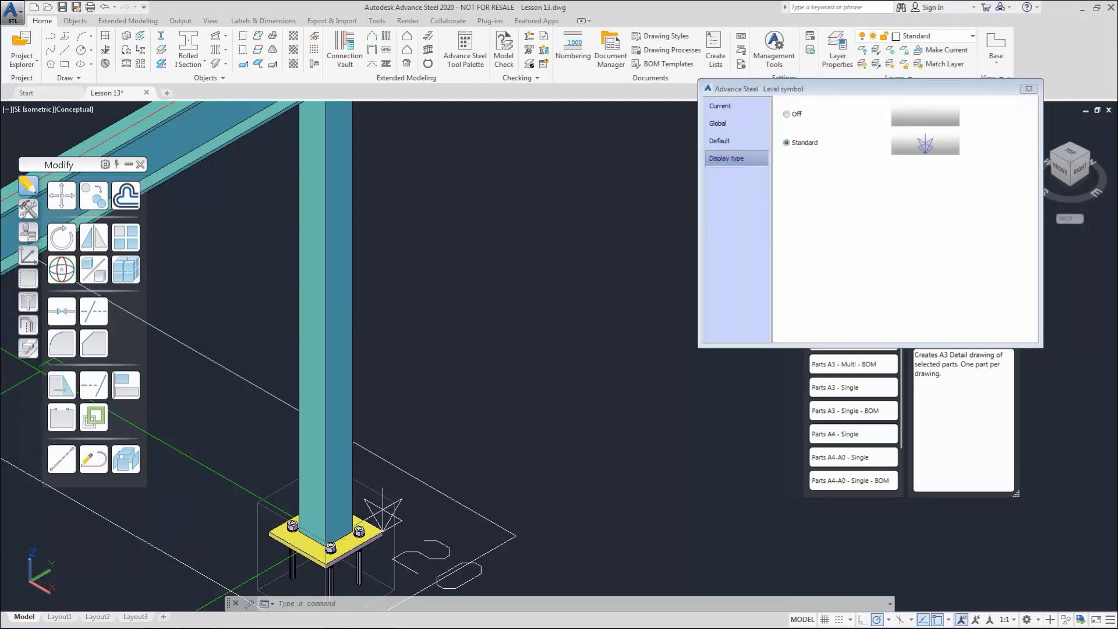
pyautogui.click(1028, 89)
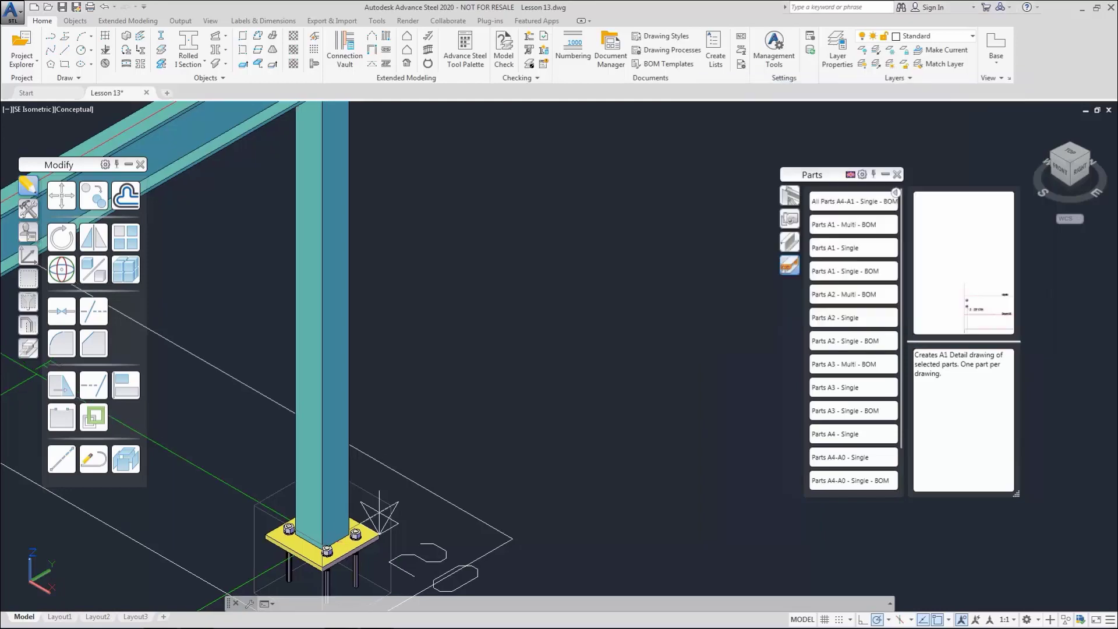
# Add a second level symbol at the beam-column connection, reading 2376.8
pyautogui.scroll(-6, 379, 513)
pyautogui.moveTo(554, 312); pyautogui.dragTo(512, 374, button='middle')
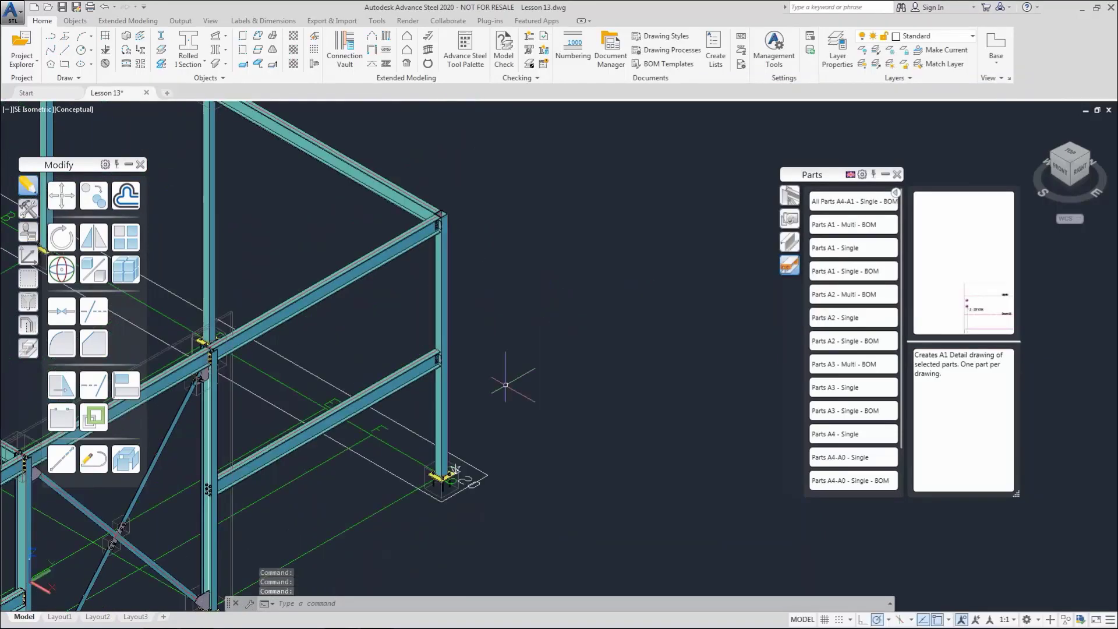
pyautogui.click(338, 162)
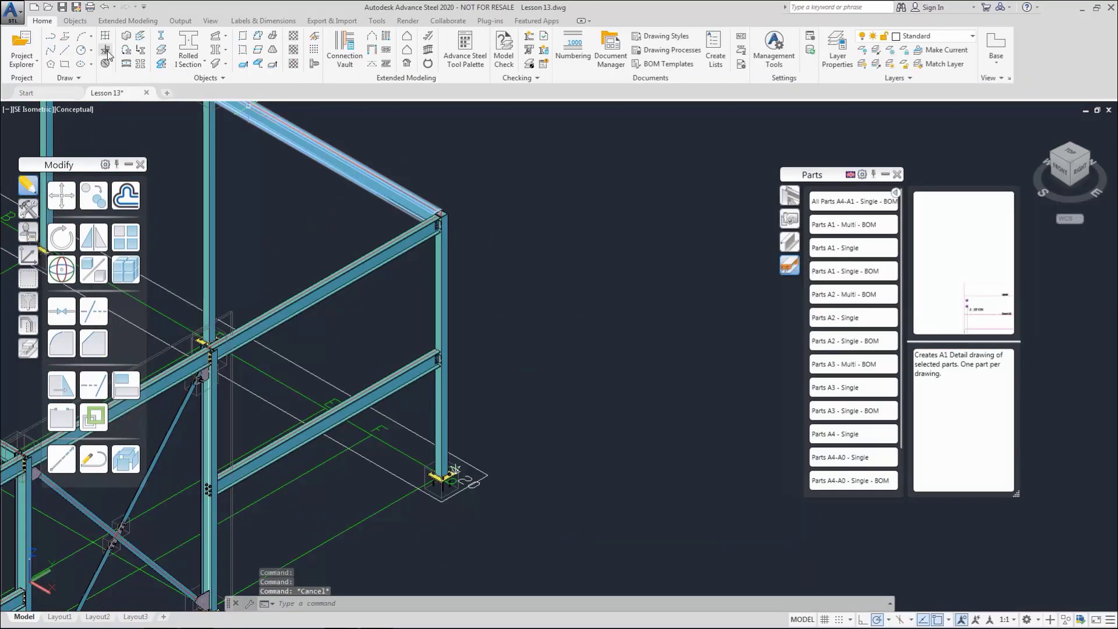
pyautogui.click(107, 51)
pyautogui.scroll(8, 446, 375)
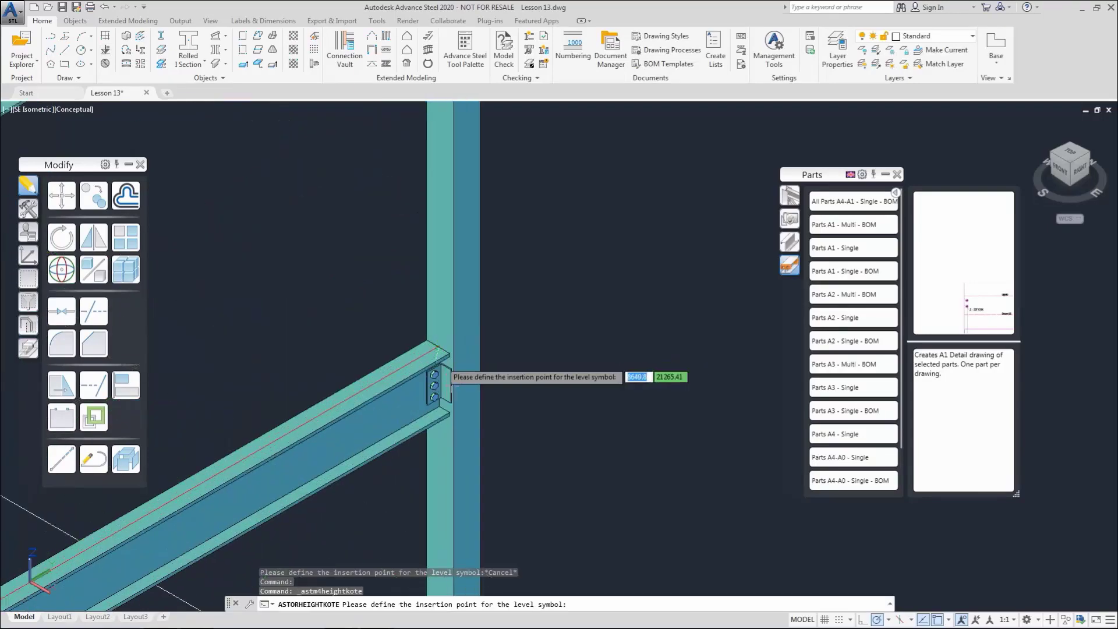
pyautogui.click(448, 361)
pyautogui.click(722, 141)
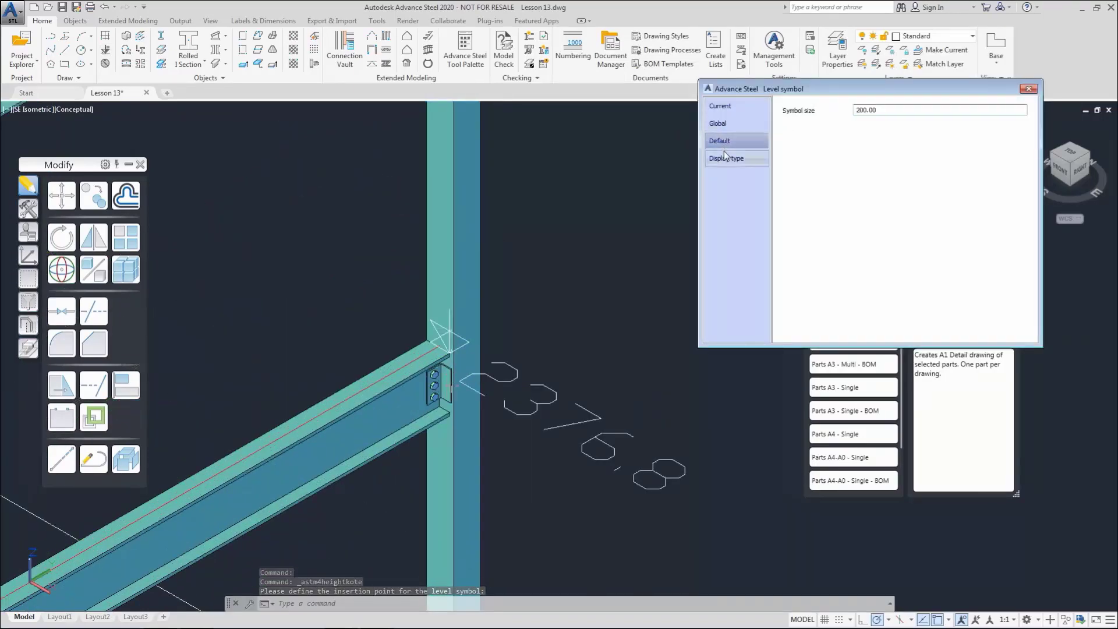
pyautogui.click(725, 157)
pyautogui.click(1028, 89)
# Place a third level symbol at the top of the column, reading 4876.8
pyautogui.scroll(-5, 543, 326)
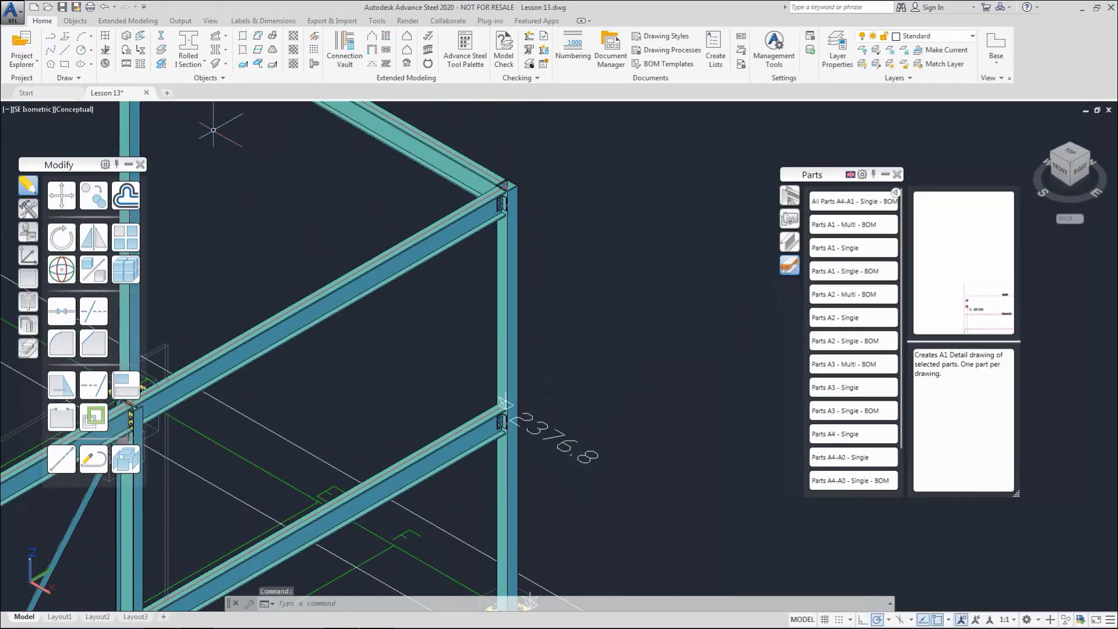
pyautogui.click(105, 49)
pyautogui.scroll(3, 507, 210)
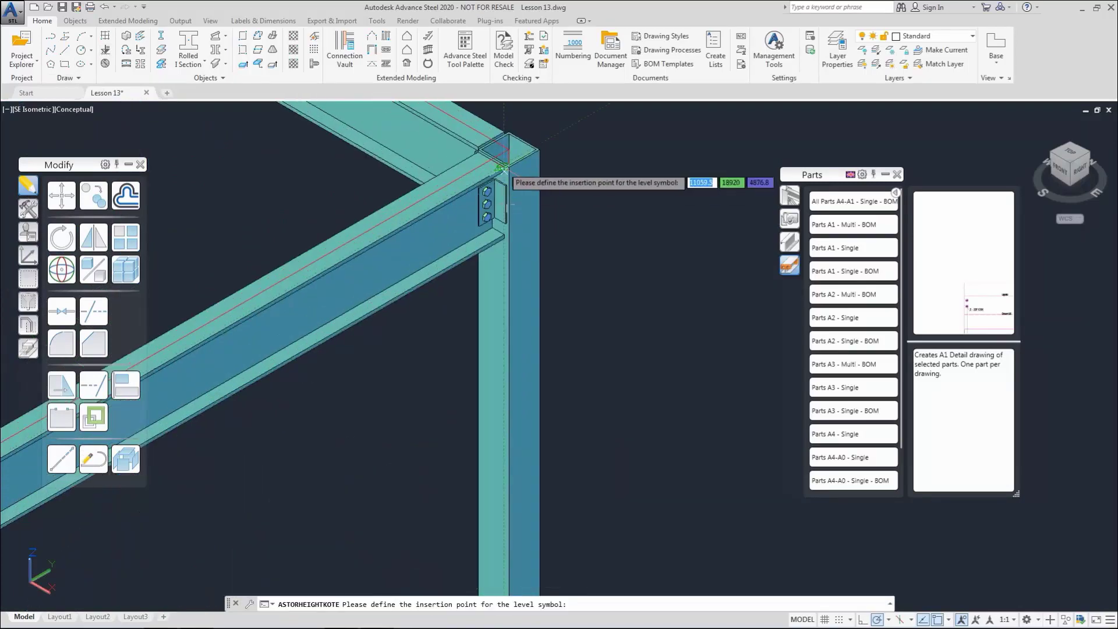
pyautogui.scroll(4, 518, 140)
pyautogui.scroll(-7, 501, 215)
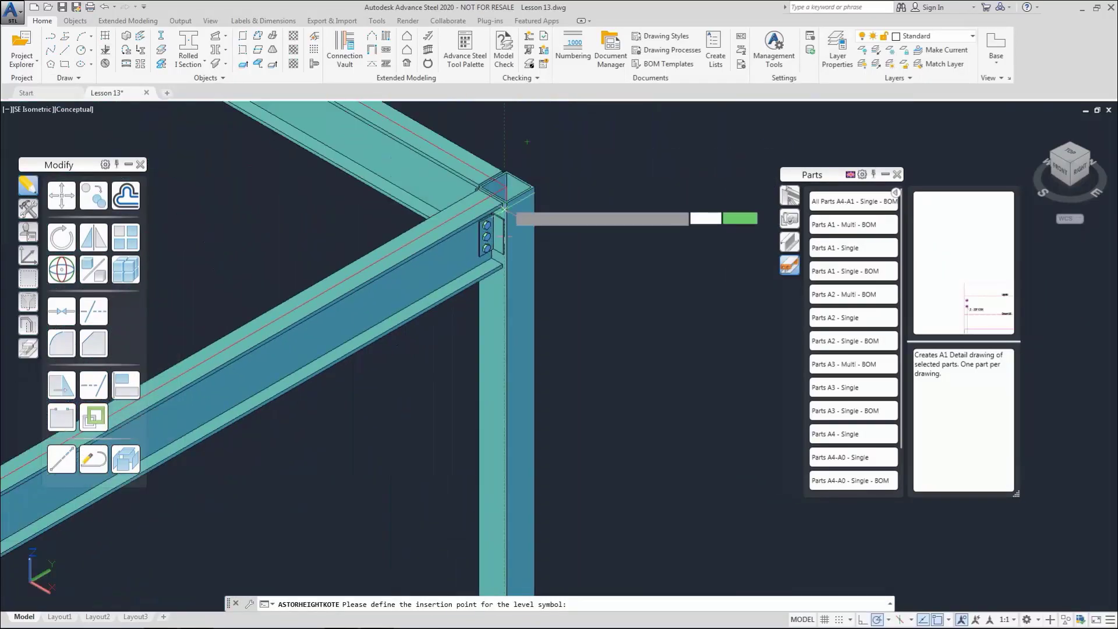
pyautogui.click(506, 187)
pyautogui.scroll(-5, 592, 292)
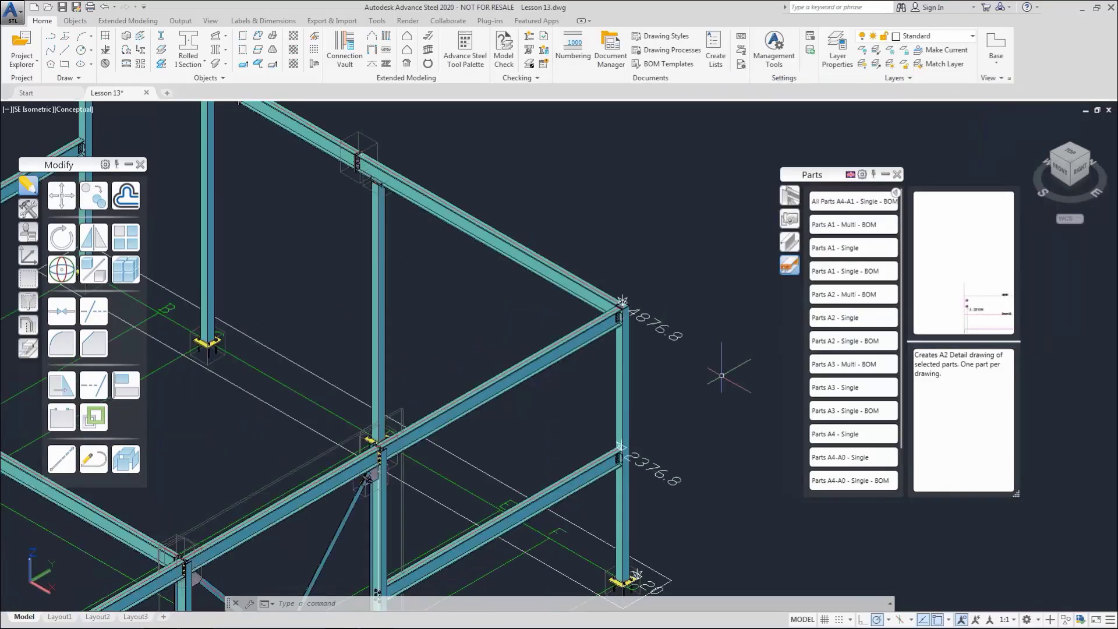
# Switch on the Cameras layer, show the frame in SE isometric, and select the front camera
pyautogui.click(787, 222)
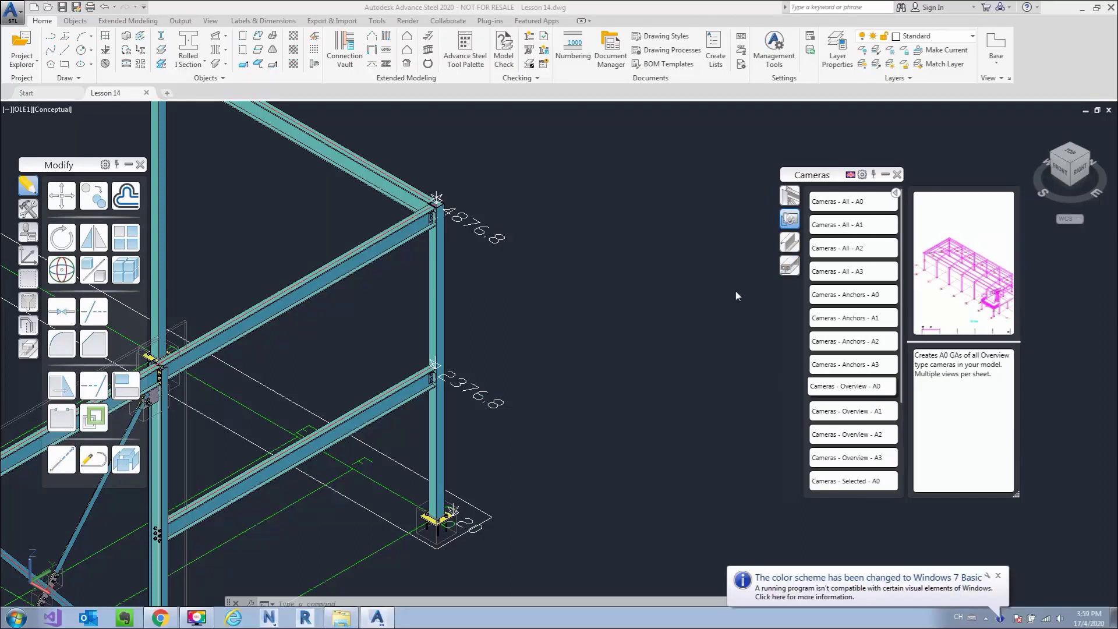
pyautogui.click(836, 61)
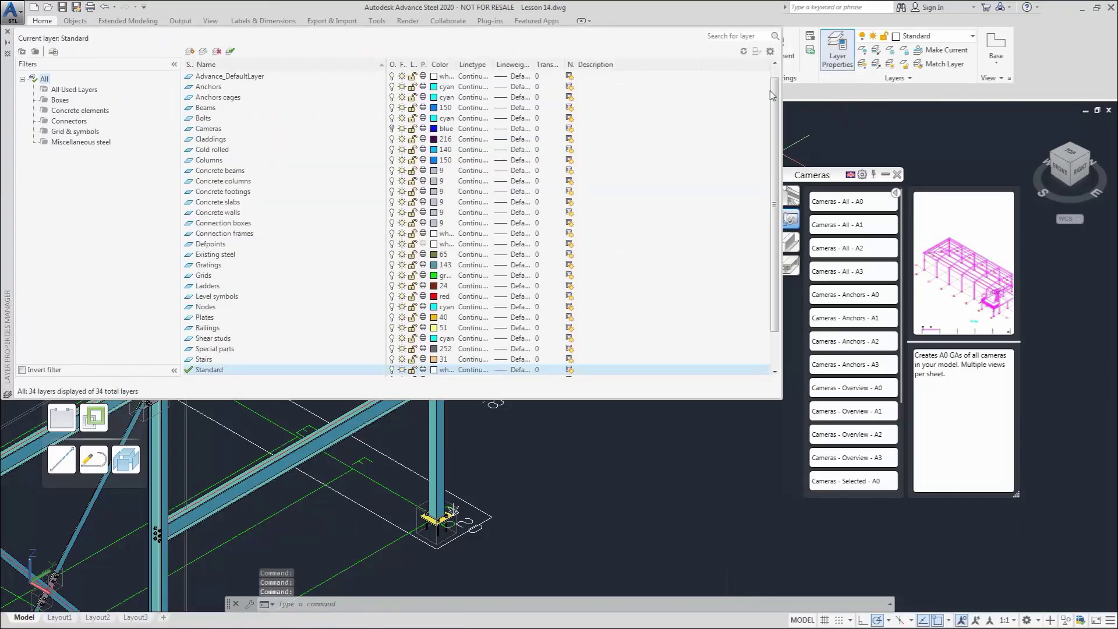
pyautogui.click(210, 130)
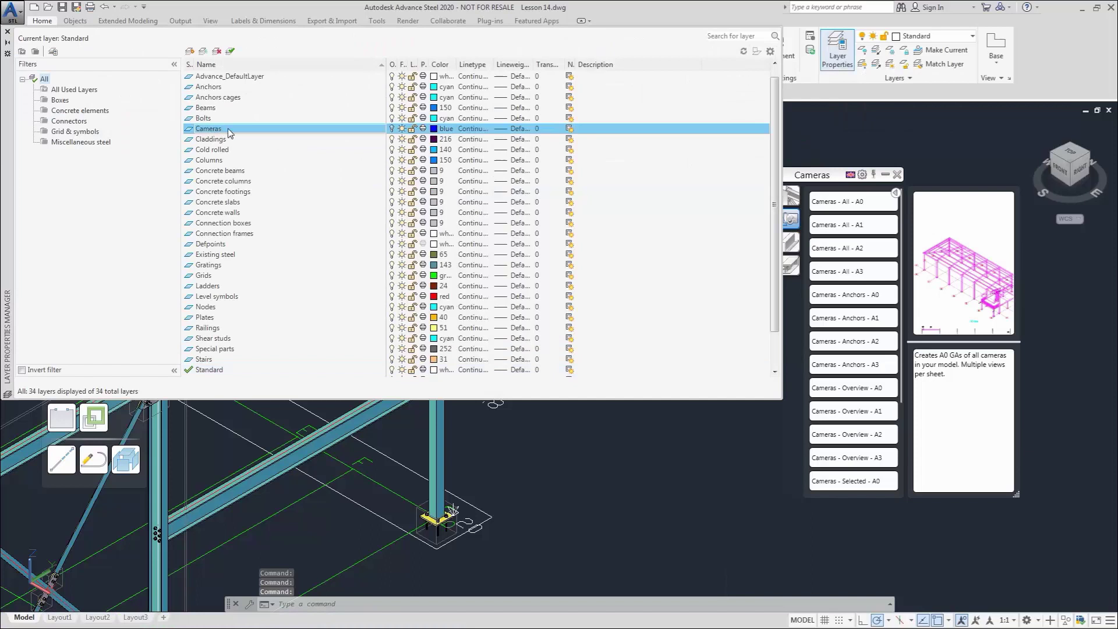
pyautogui.click(391, 129)
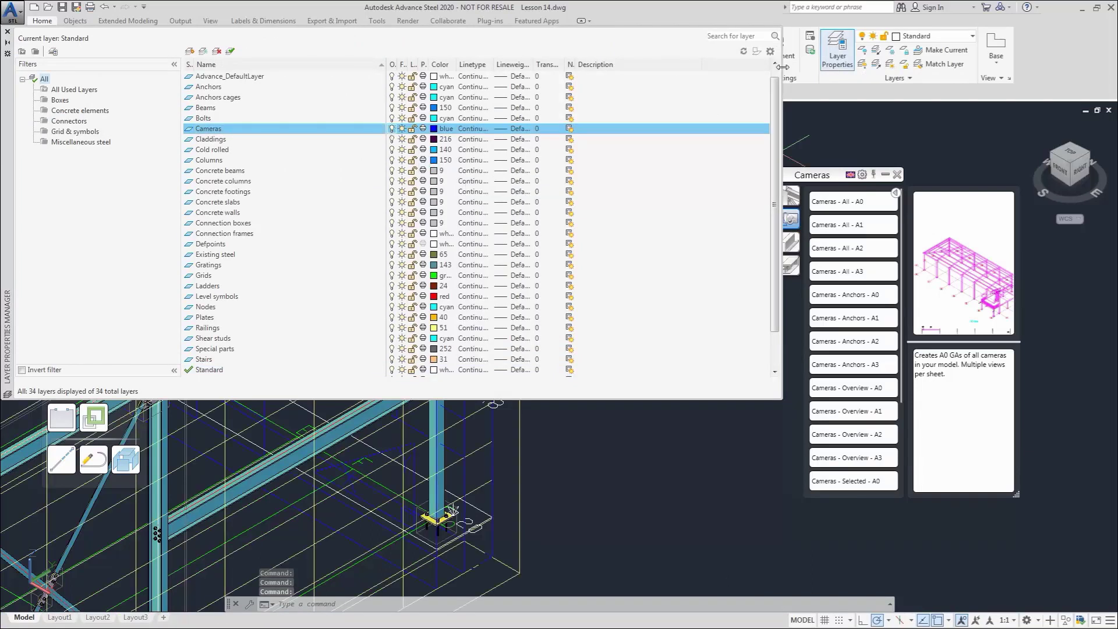
pyautogui.click(7, 32)
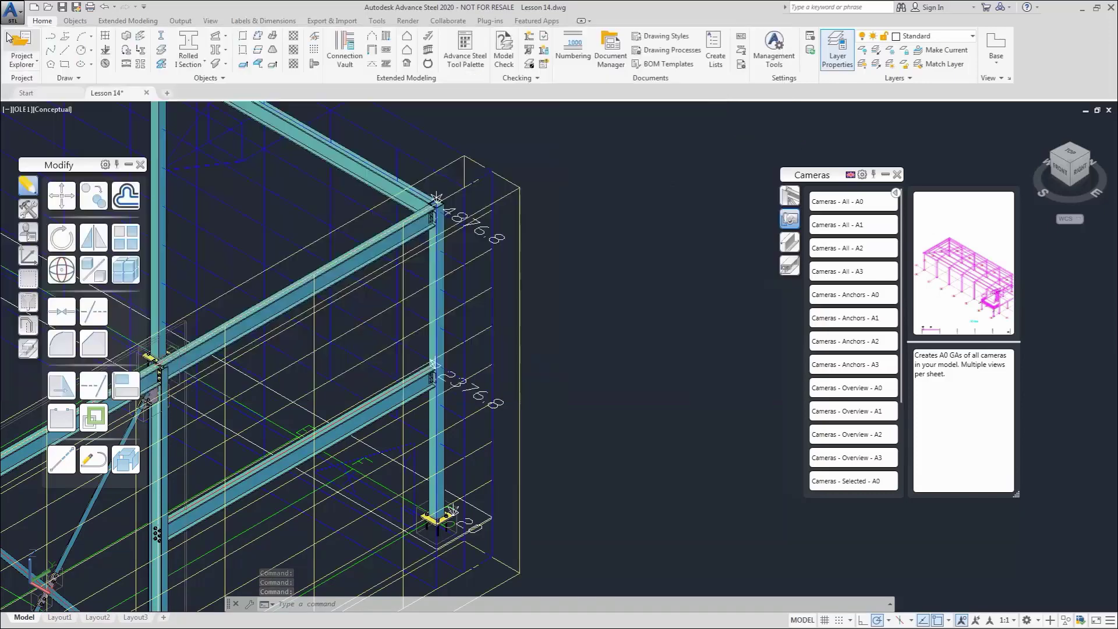
pyautogui.click(1071, 166)
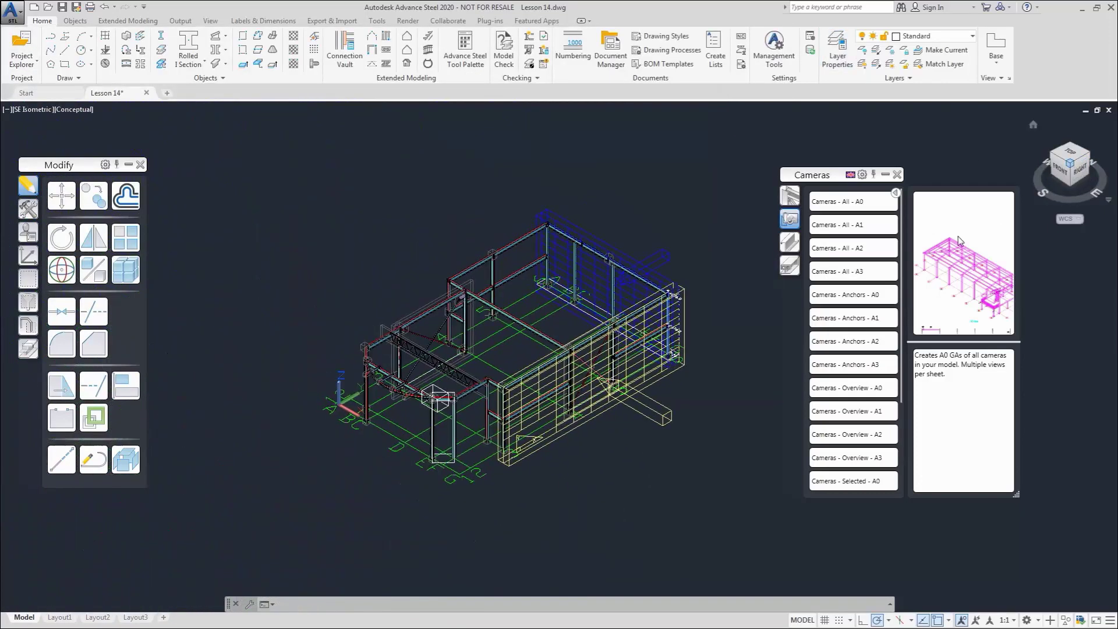
pyautogui.click(591, 356)
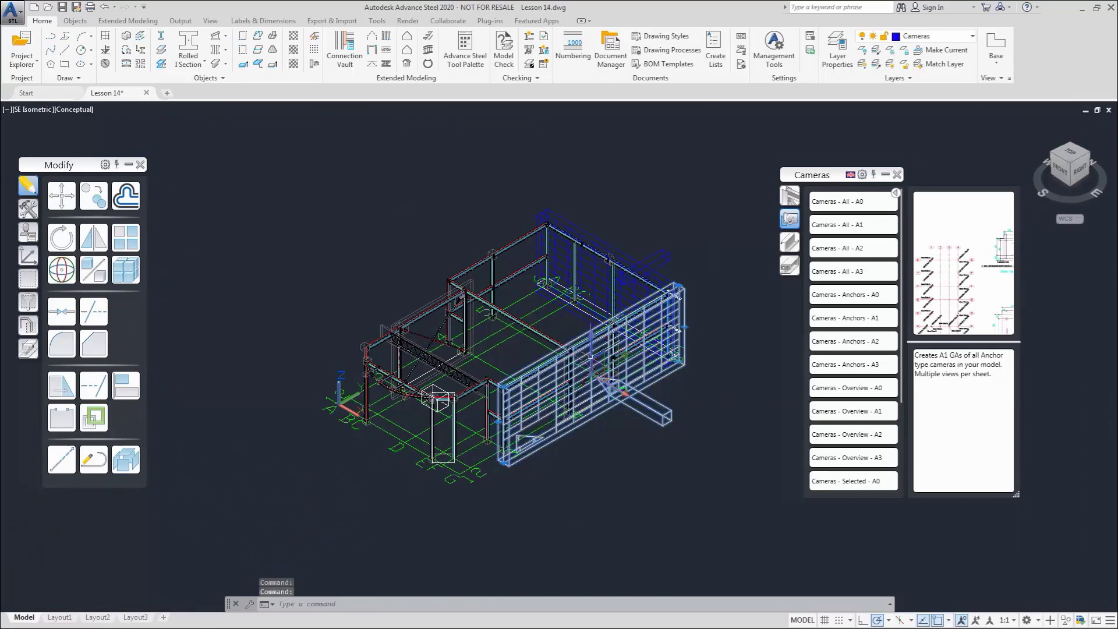
# In the front camera's Advance Properties, set Style to 'Elevation - All, Assembly lab., pickbox'
pyautogui.rightClick(591, 356)
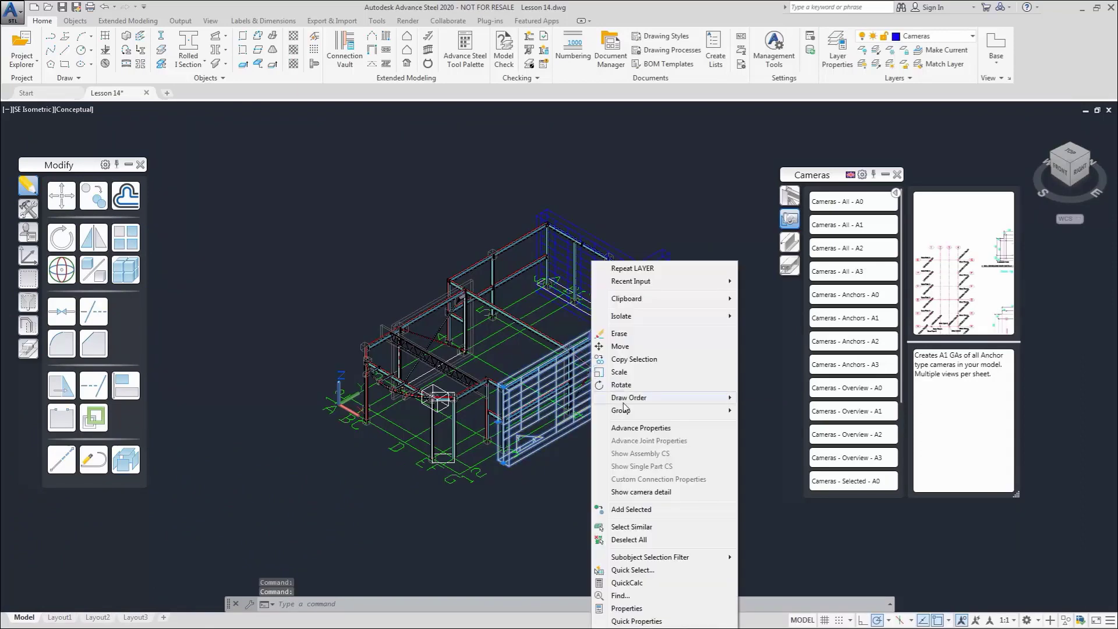
pyautogui.click(637, 428)
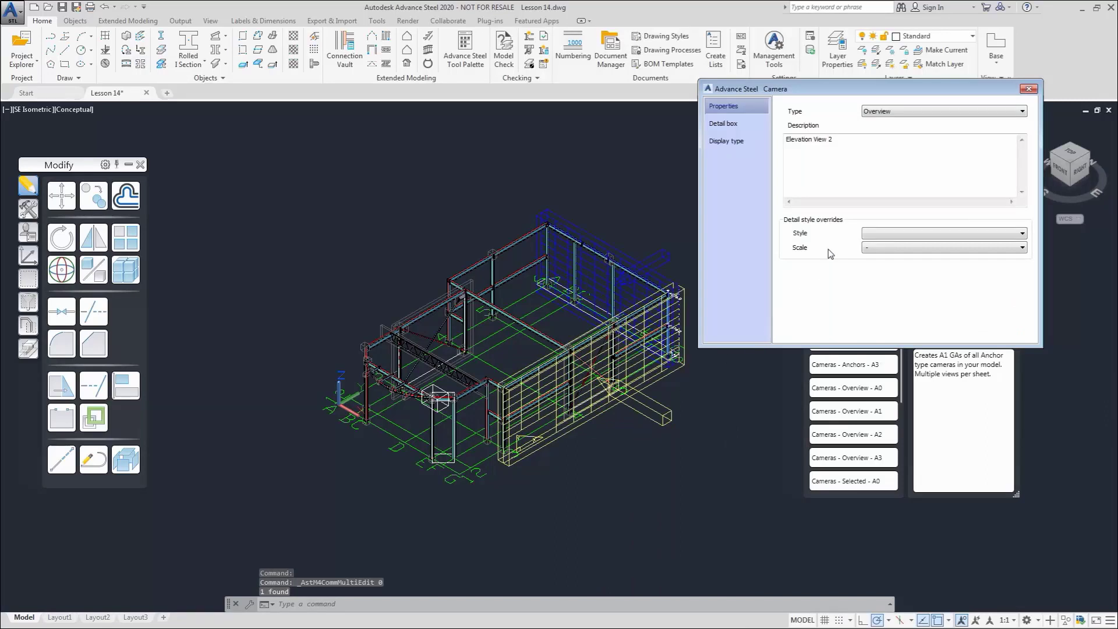
pyautogui.click(885, 112)
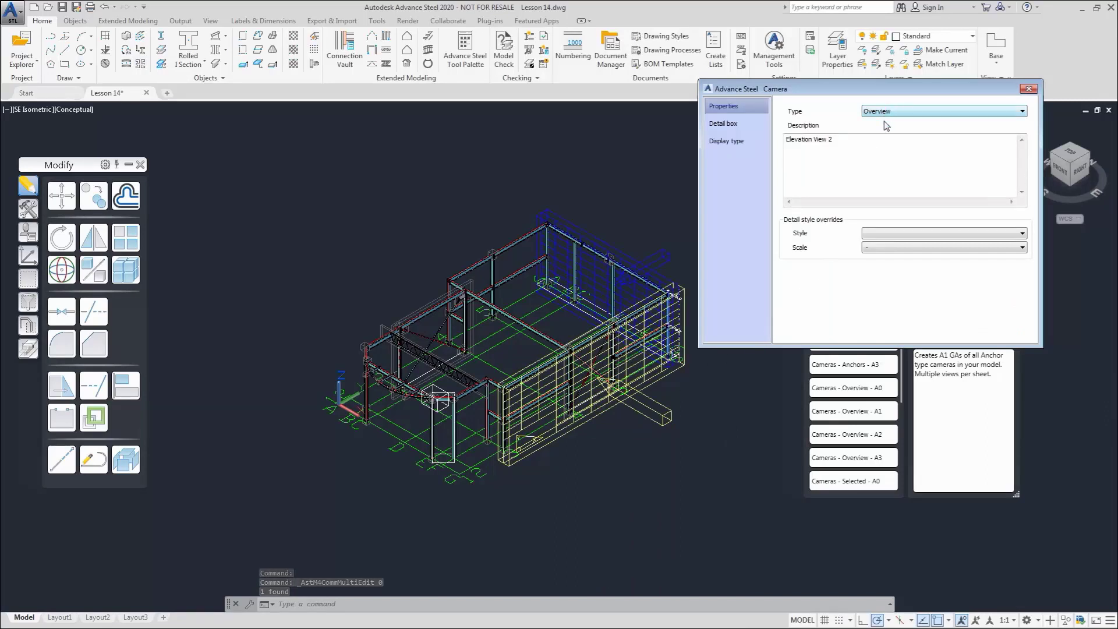
pyautogui.click(885, 231)
pyautogui.scroll(-4, 922, 355)
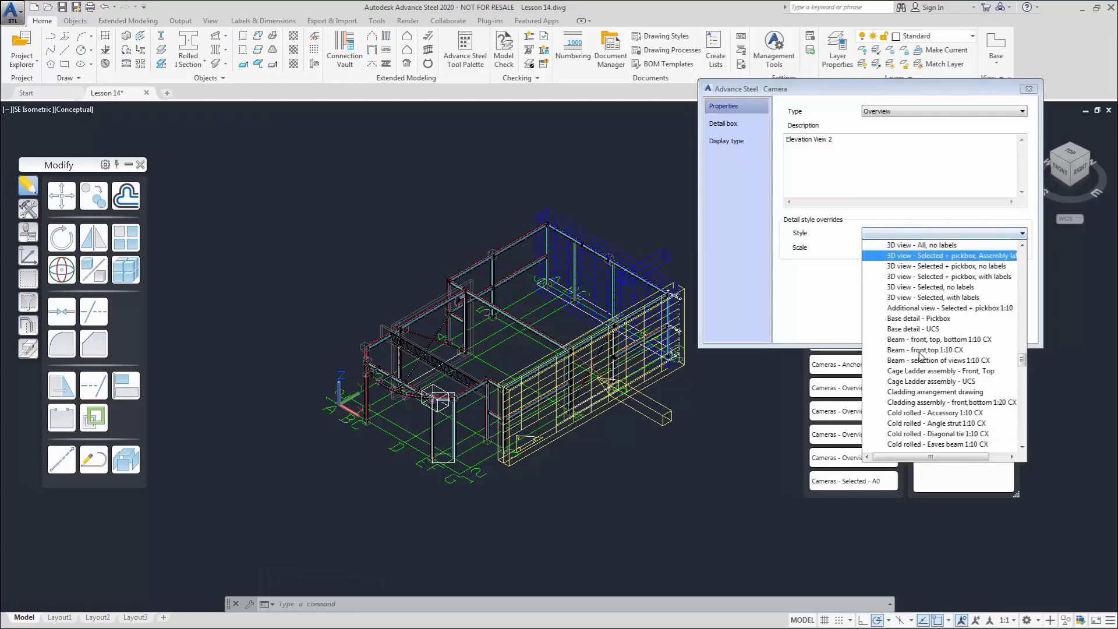
pyautogui.scroll(-10, 921, 356)
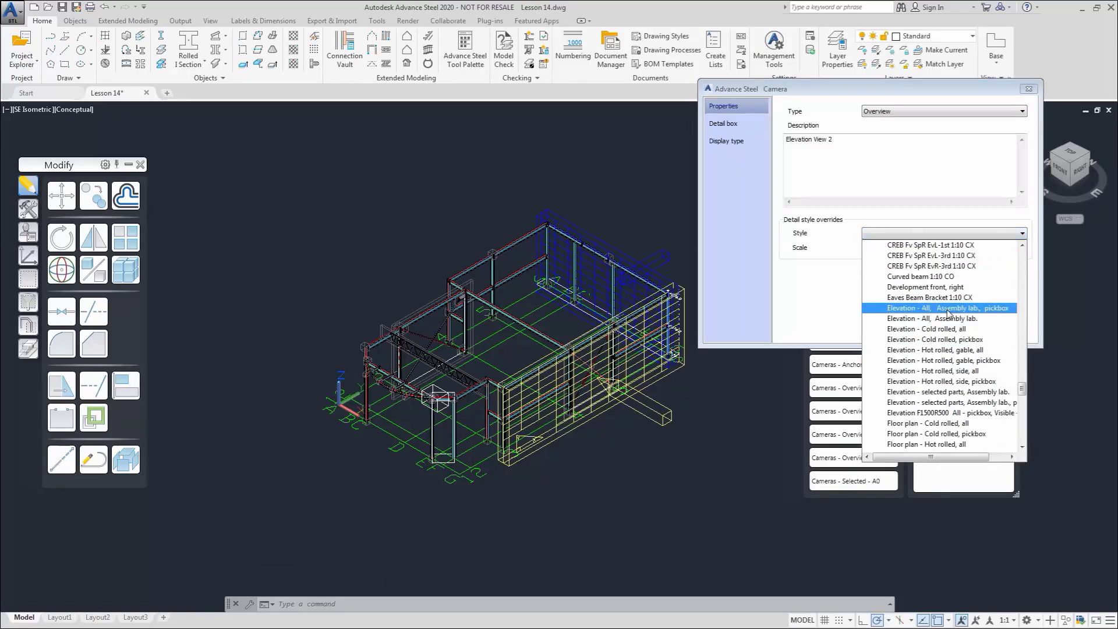
pyautogui.click(937, 308)
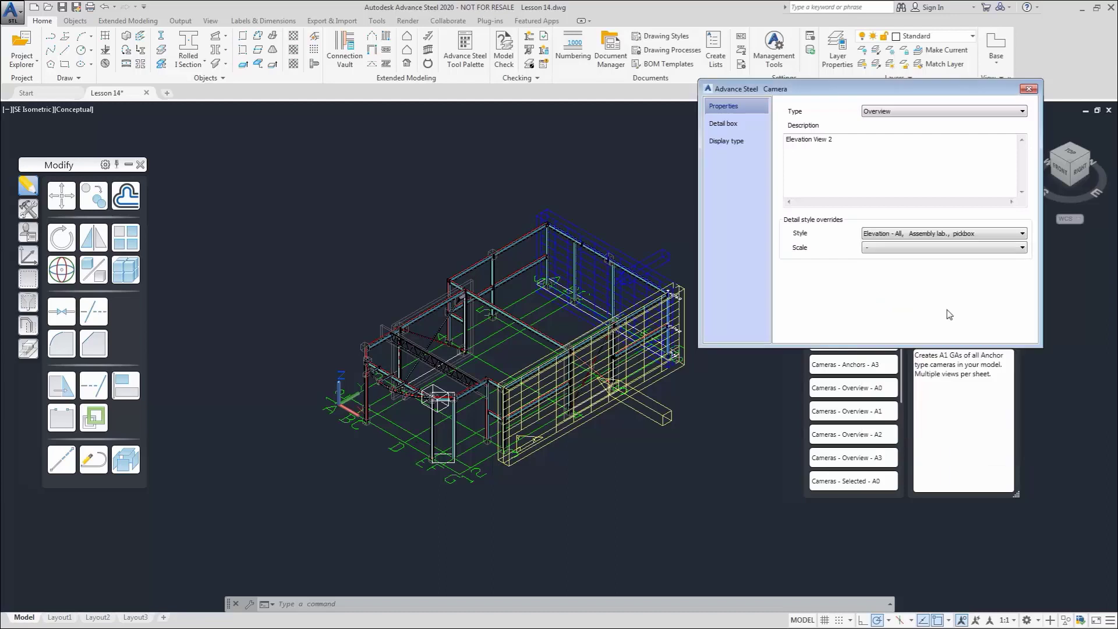
pyautogui.click(1029, 89)
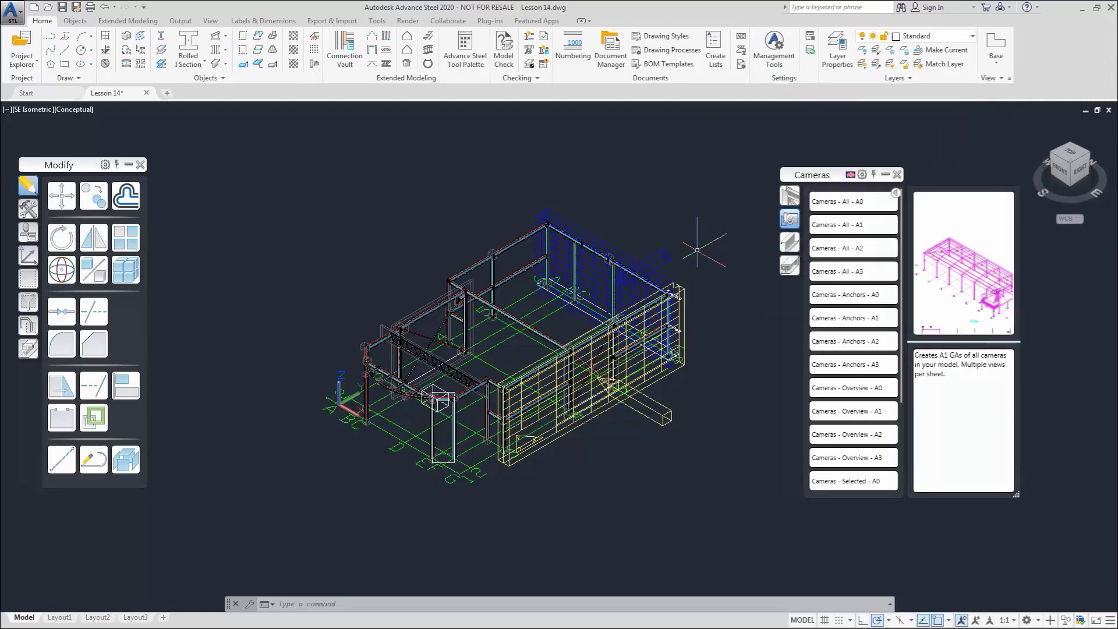
# Select the back camera and set its Style to 'Elevation - All, Assembly lab., pickbox'
pyautogui.click(633, 267)
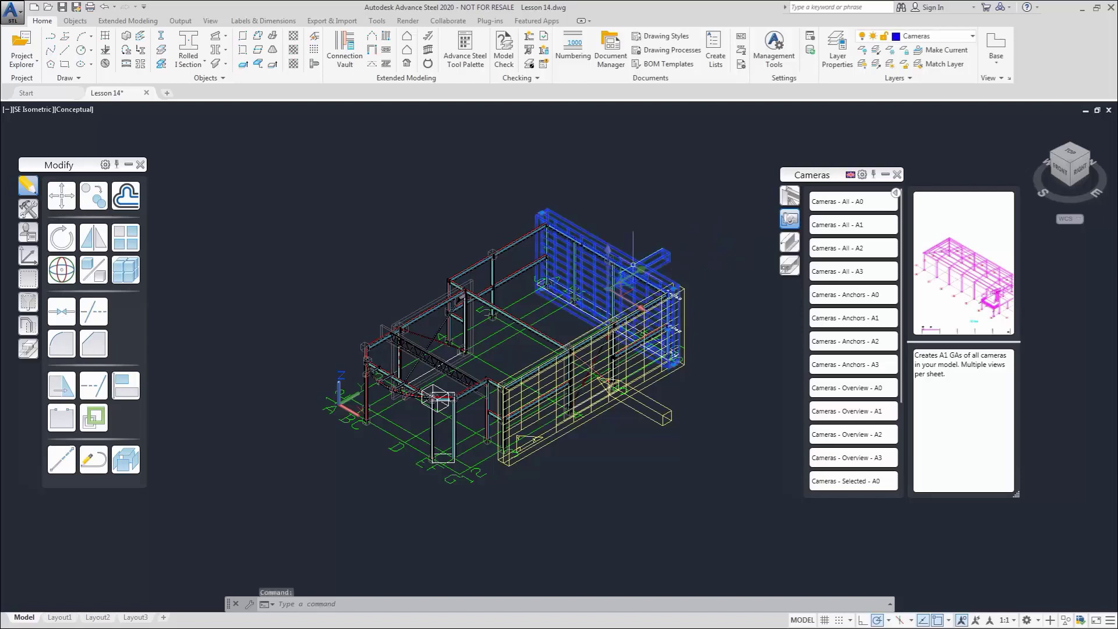
pyautogui.rightClick(635, 268)
pyautogui.press('Escape')
pyautogui.rightClick(643, 251)
pyautogui.click(698, 414)
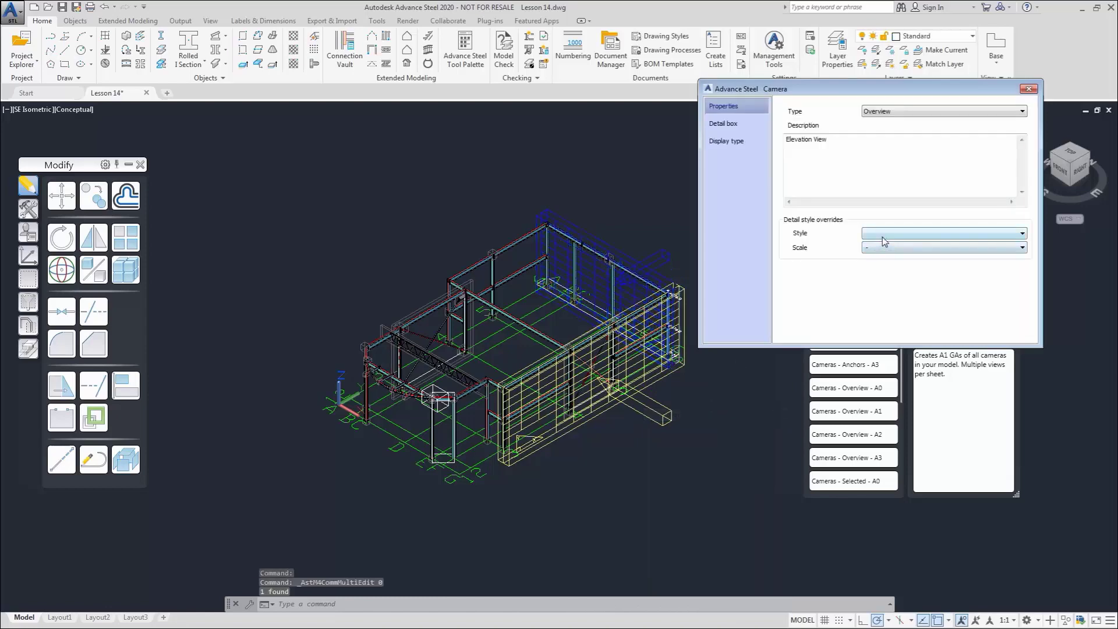
pyautogui.click(883, 234)
pyautogui.scroll(-9, 905, 342)
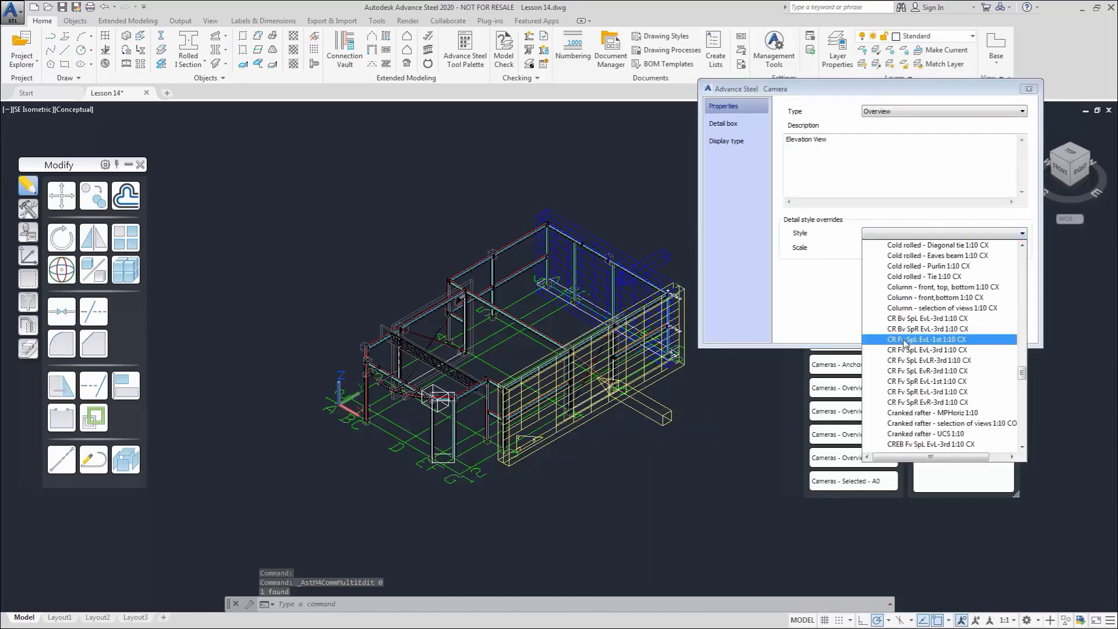
pyautogui.scroll(-1, 907, 344)
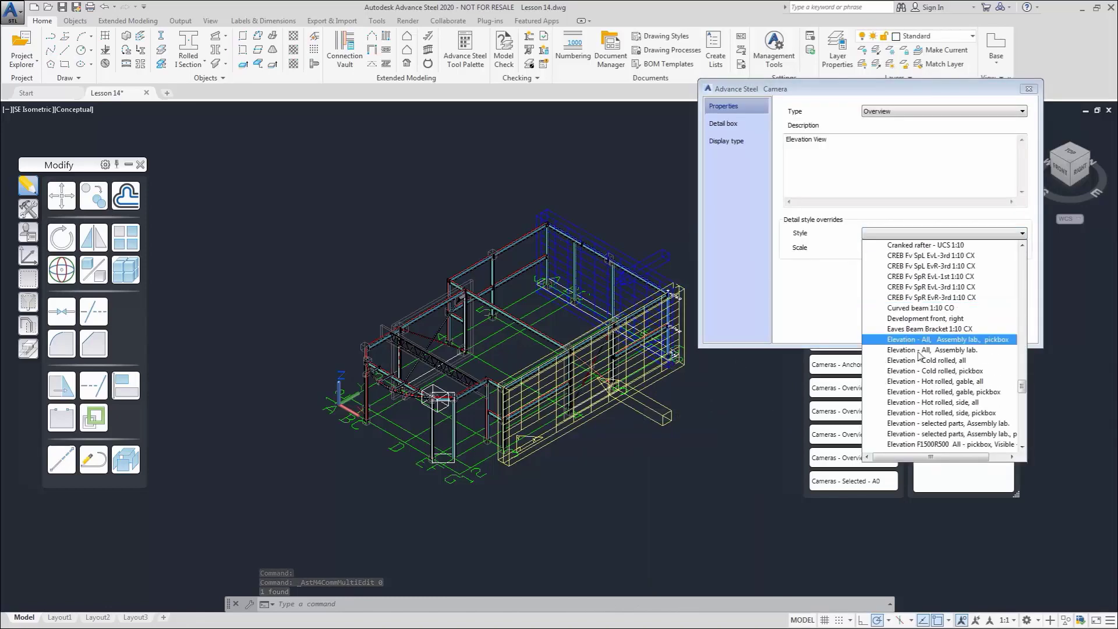
pyautogui.click(947, 343)
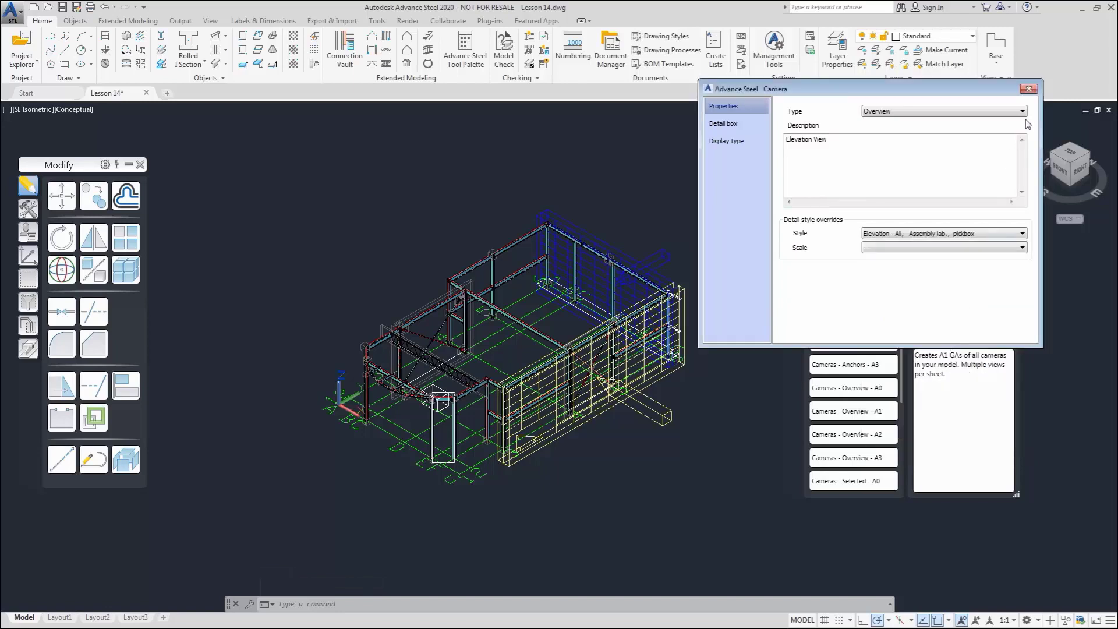
pyautogui.click(1028, 90)
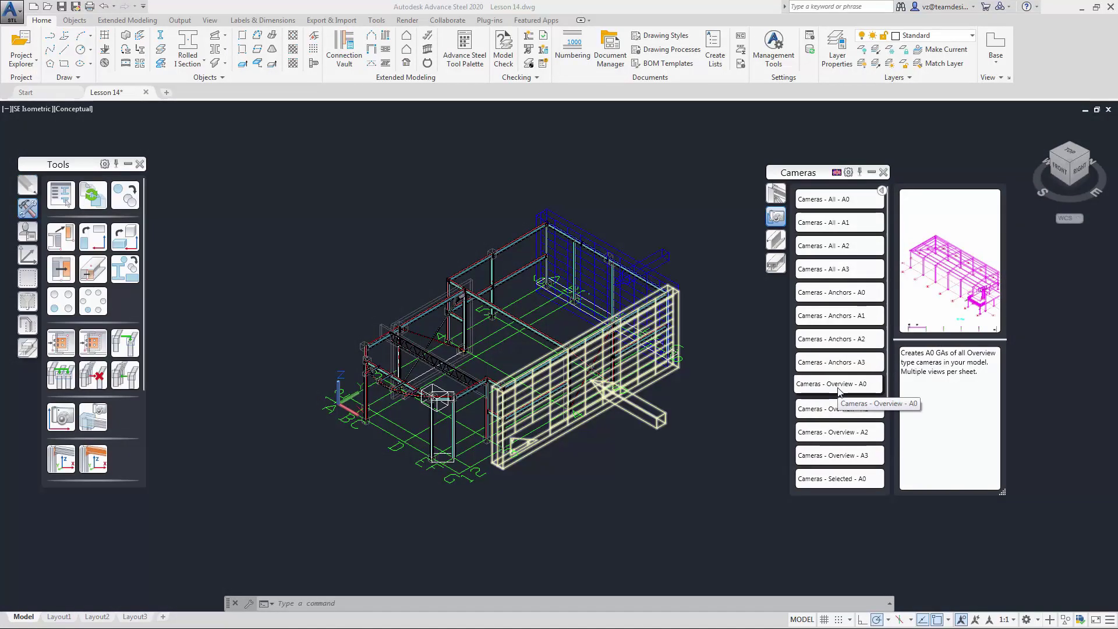
# Run Cameras - Overview - A0 with All Cameras Overview selected, producing [G] - 118 (A0).dwg
pyautogui.click(839, 384)
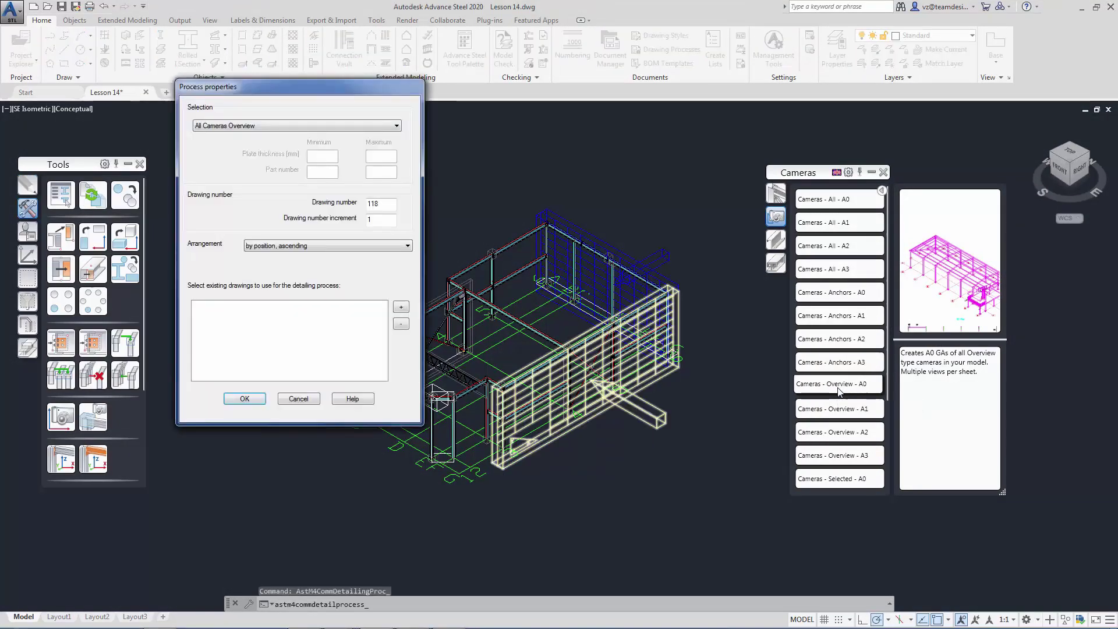
pyautogui.click(325, 129)
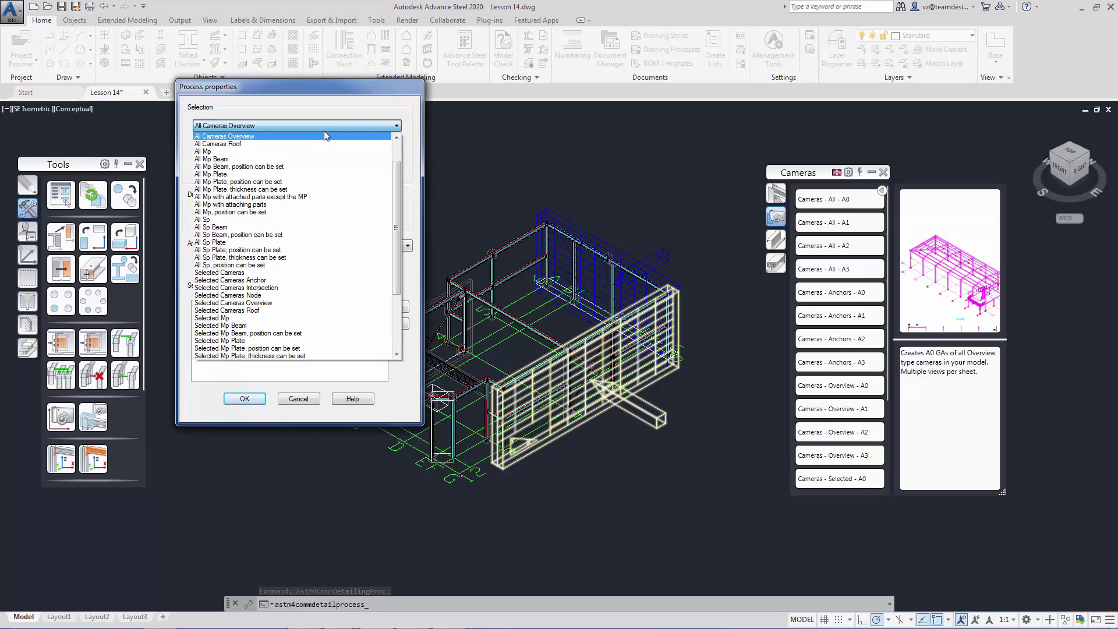
pyautogui.scroll(2, 323, 137)
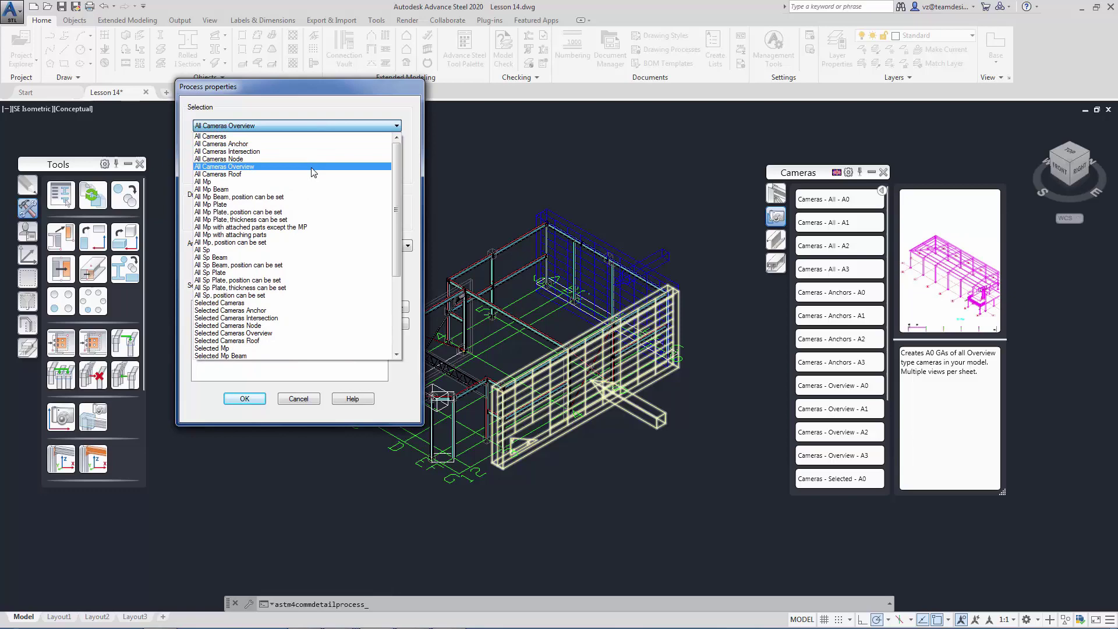
pyautogui.click(314, 169)
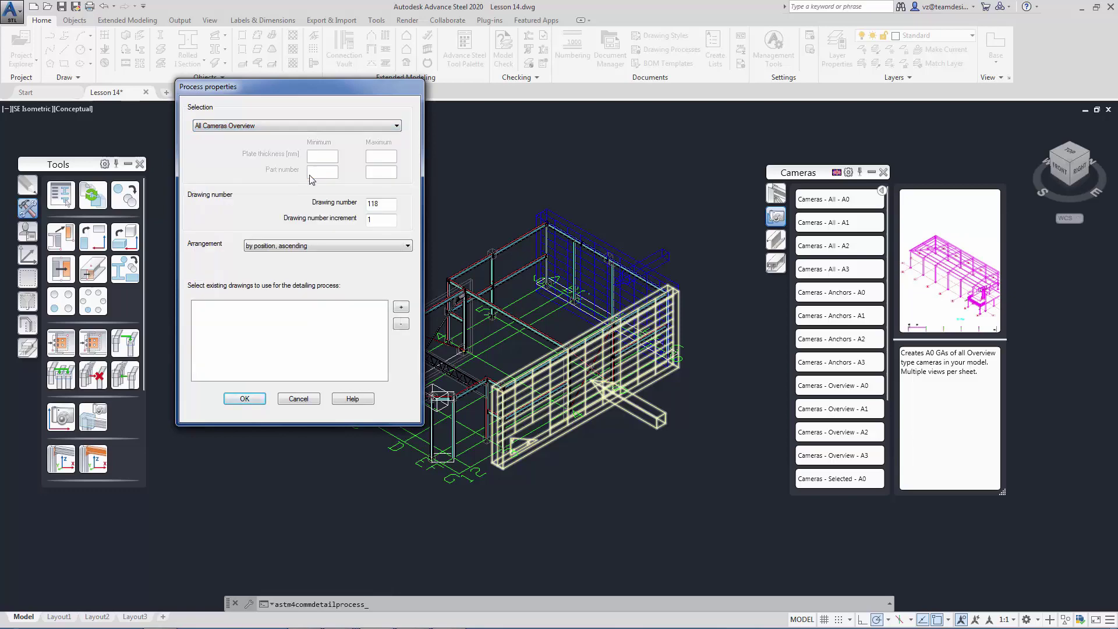
pyautogui.click(244, 399)
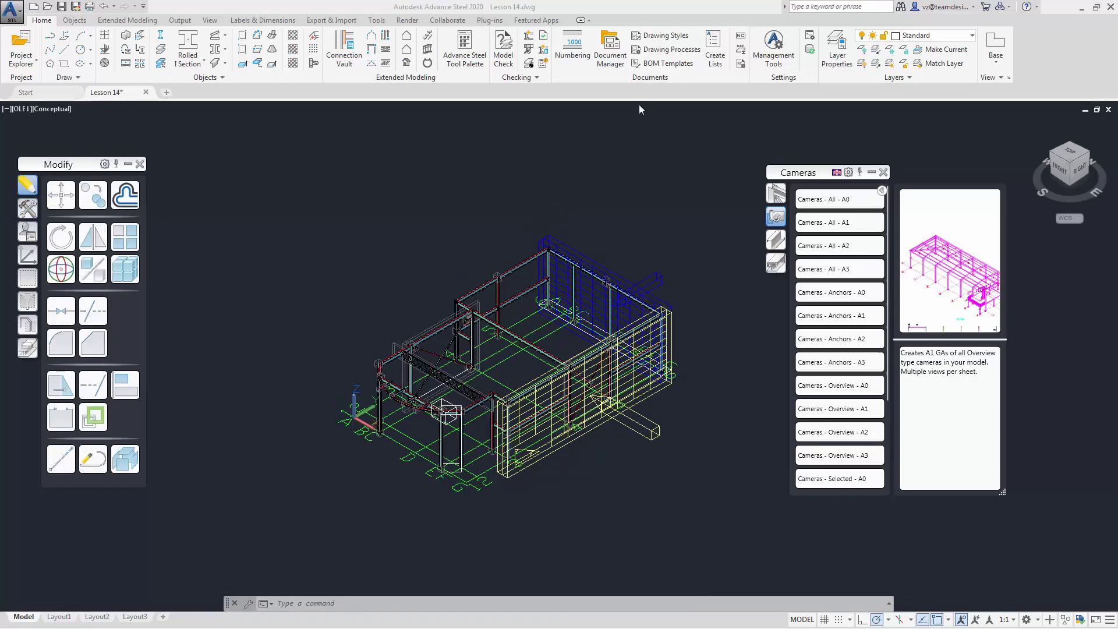
# Open [G] - 118 (A0).dwg from the Document Manager's Details > Up to date list
pyautogui.click(611, 66)
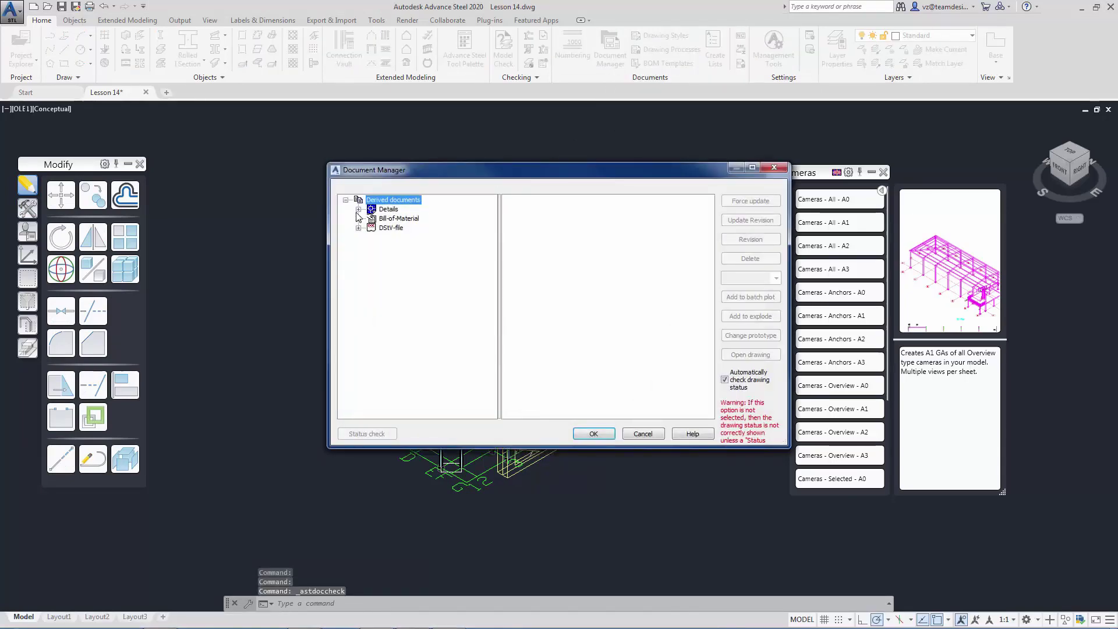
pyautogui.click(358, 209)
pyautogui.click(371, 218)
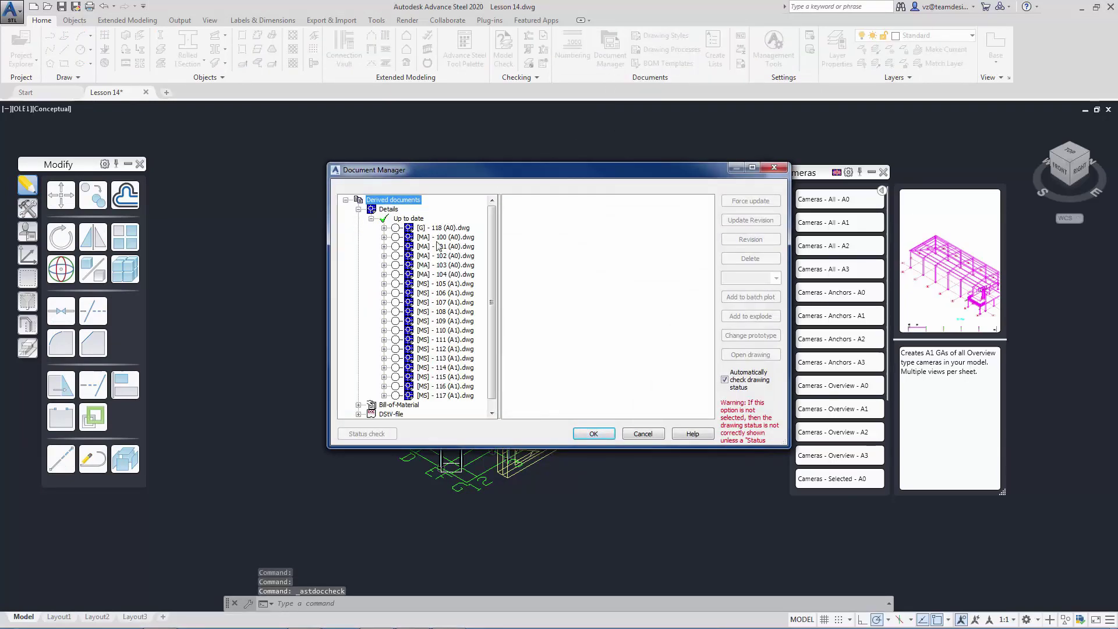
pyautogui.click(458, 229)
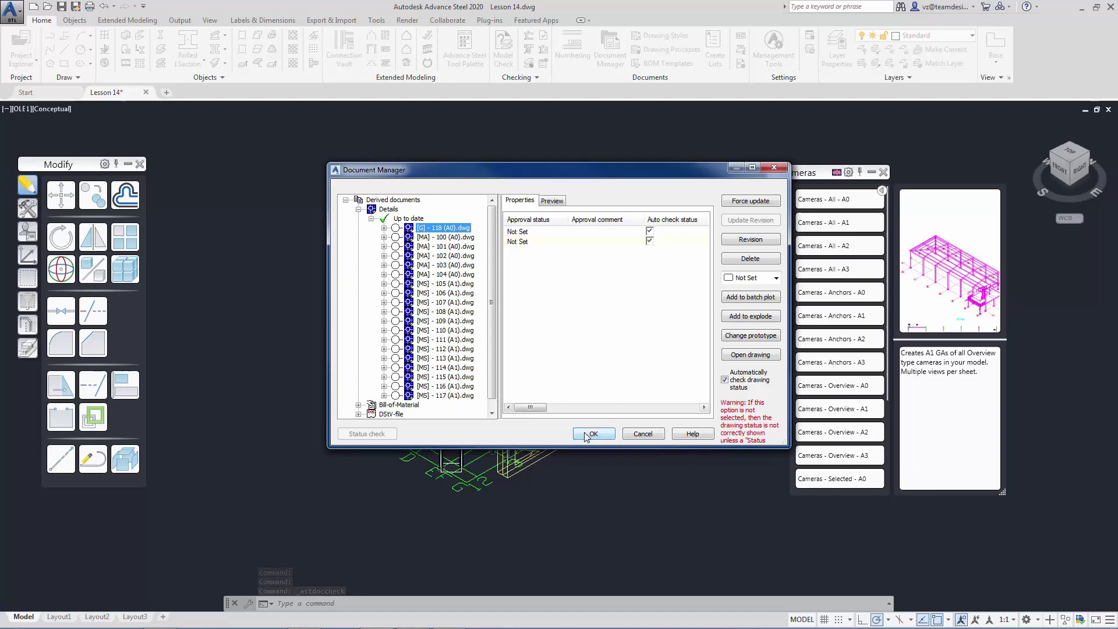
pyautogui.click(742, 354)
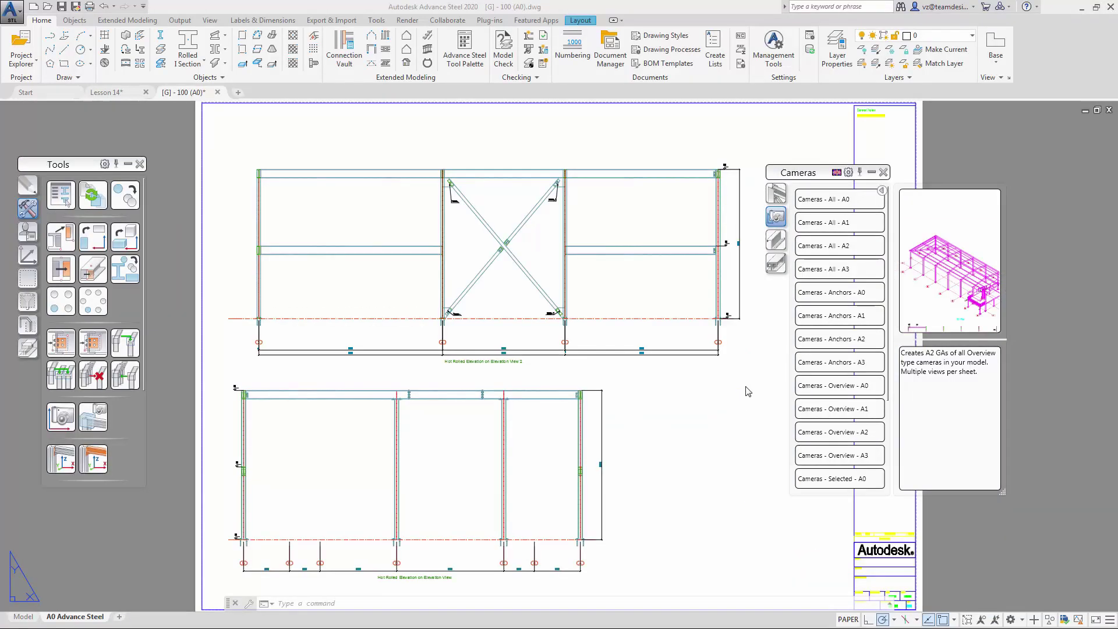
# Zoom and pan onto the upper elevation's right column to inspect its +2 and +0 level marks
pyautogui.scroll(5, 594, 389)
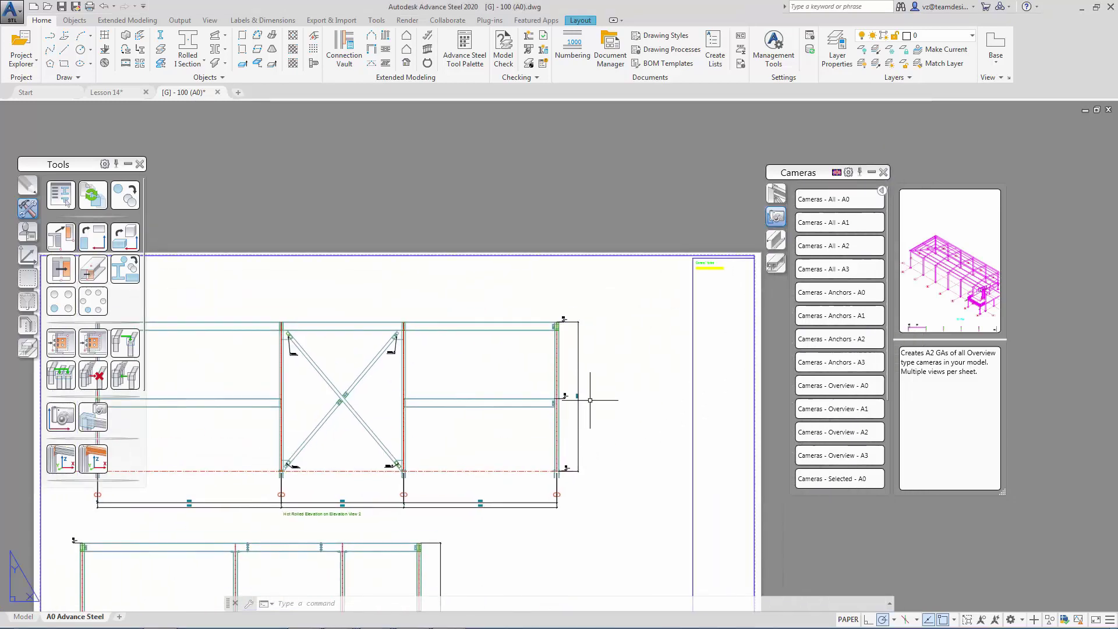
pyautogui.moveTo(574, 400)
pyautogui.mouseDown(button='middle')
pyautogui.moveTo(593, 403)
pyautogui.moveTo(589, 351)
pyautogui.mouseUp(button='middle')
pyautogui.scroll(-3, 592, 403)
pyautogui.scroll(5, 599, 392)
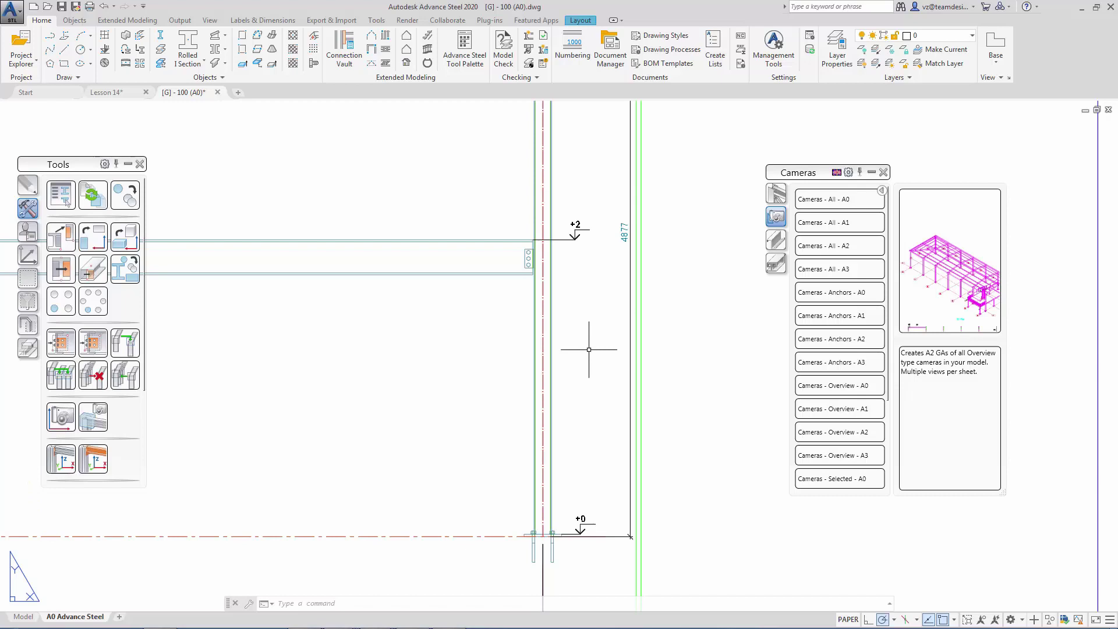